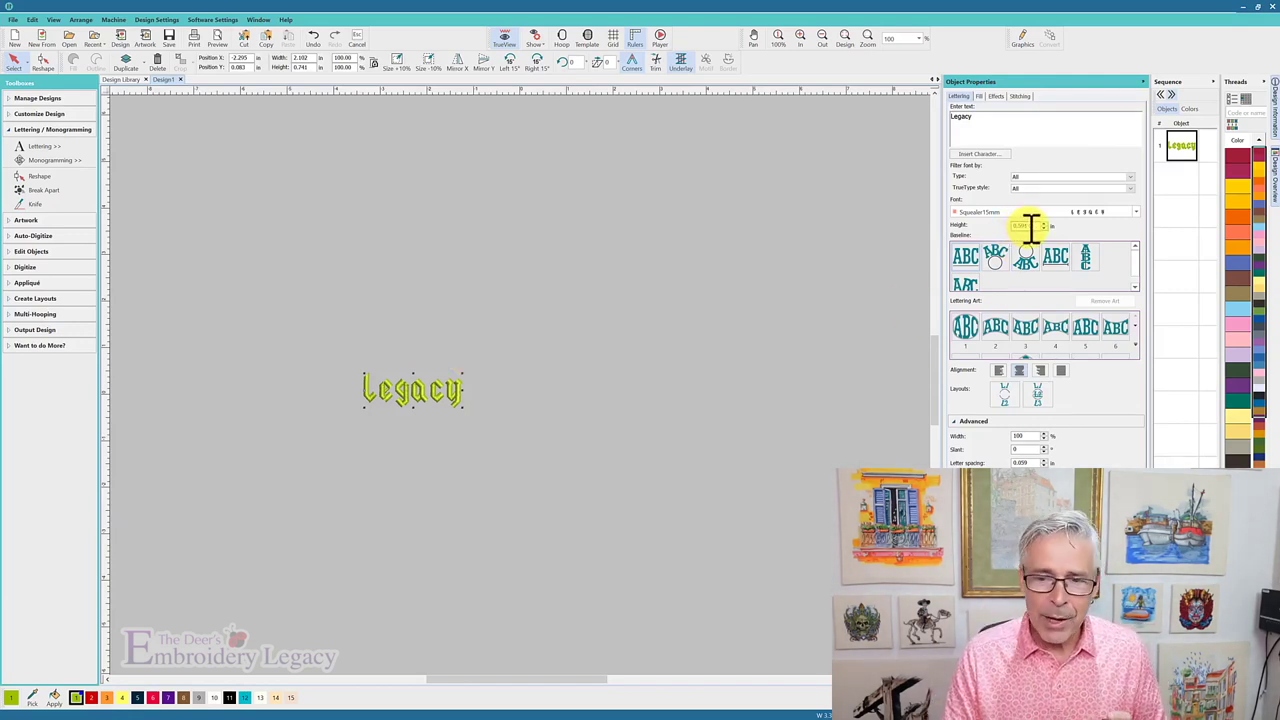
Set the Legacy lettering height to 3 inches in Object Properties
left_click_drag(1029, 228, 1000, 228)
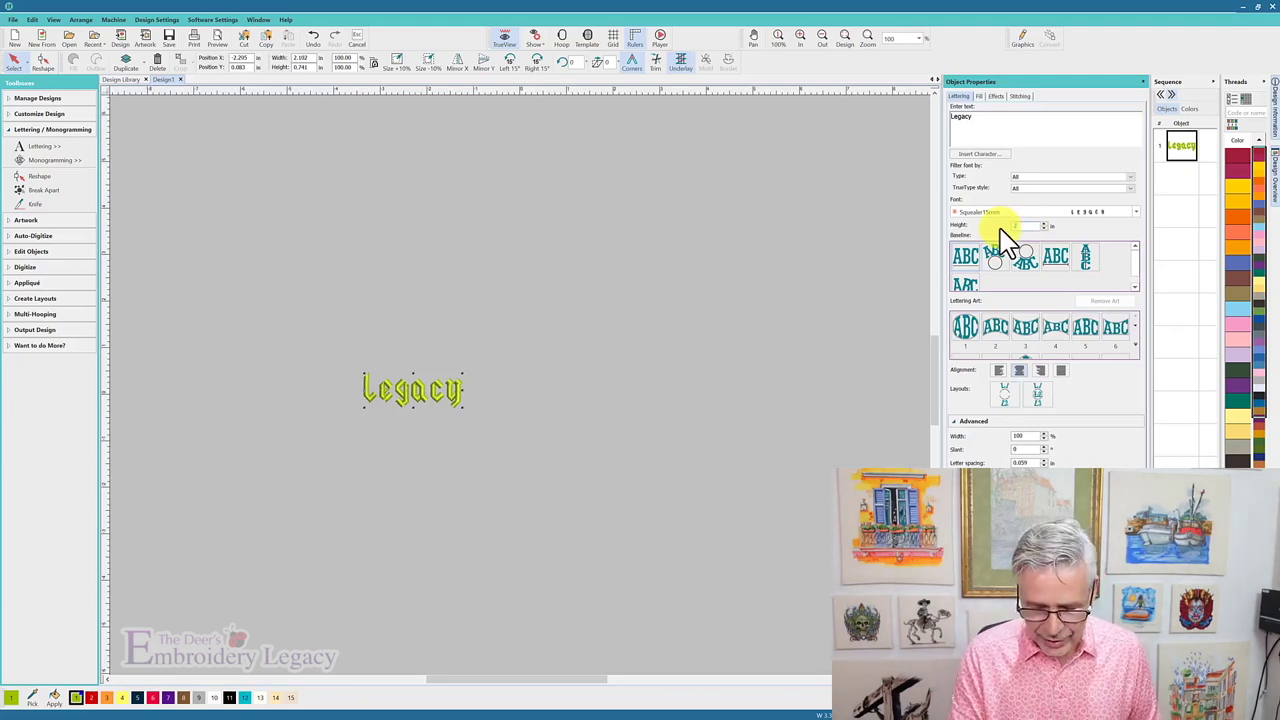
type("3")
key("Return")
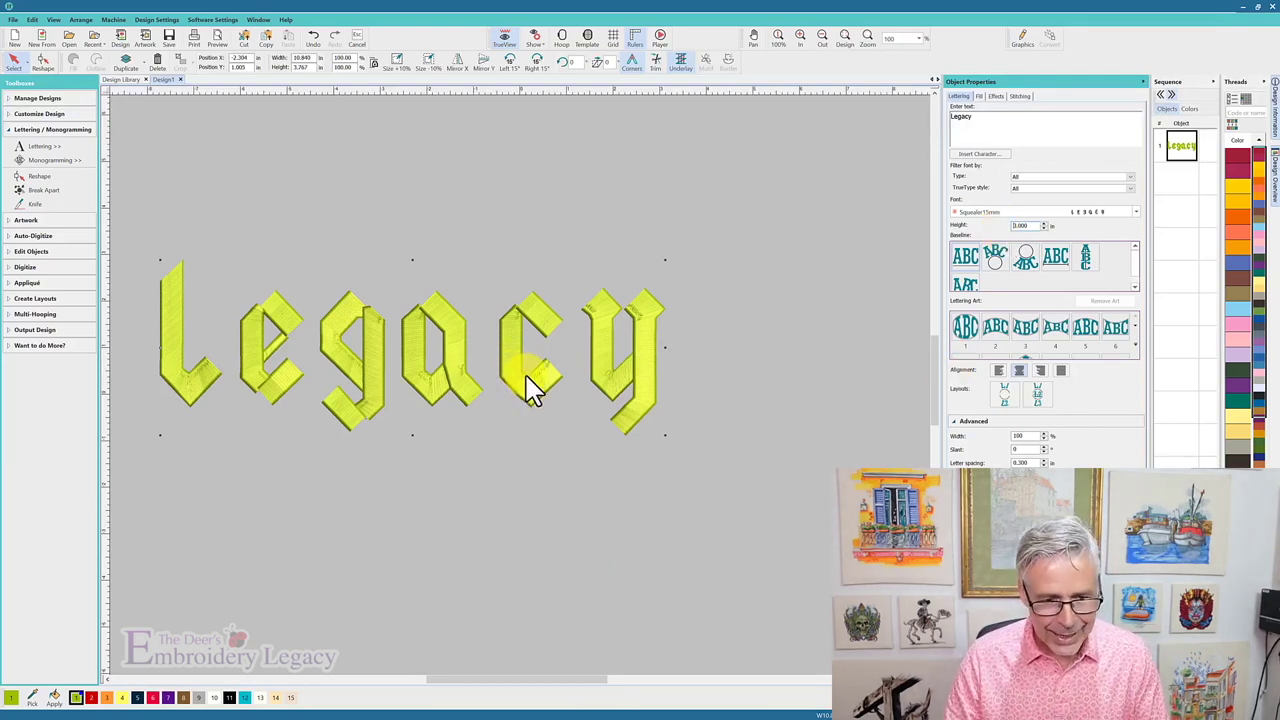
In Reshape mode, shift the y, a, g, e and L closer so each letter overlaps its neighbour
key("h")
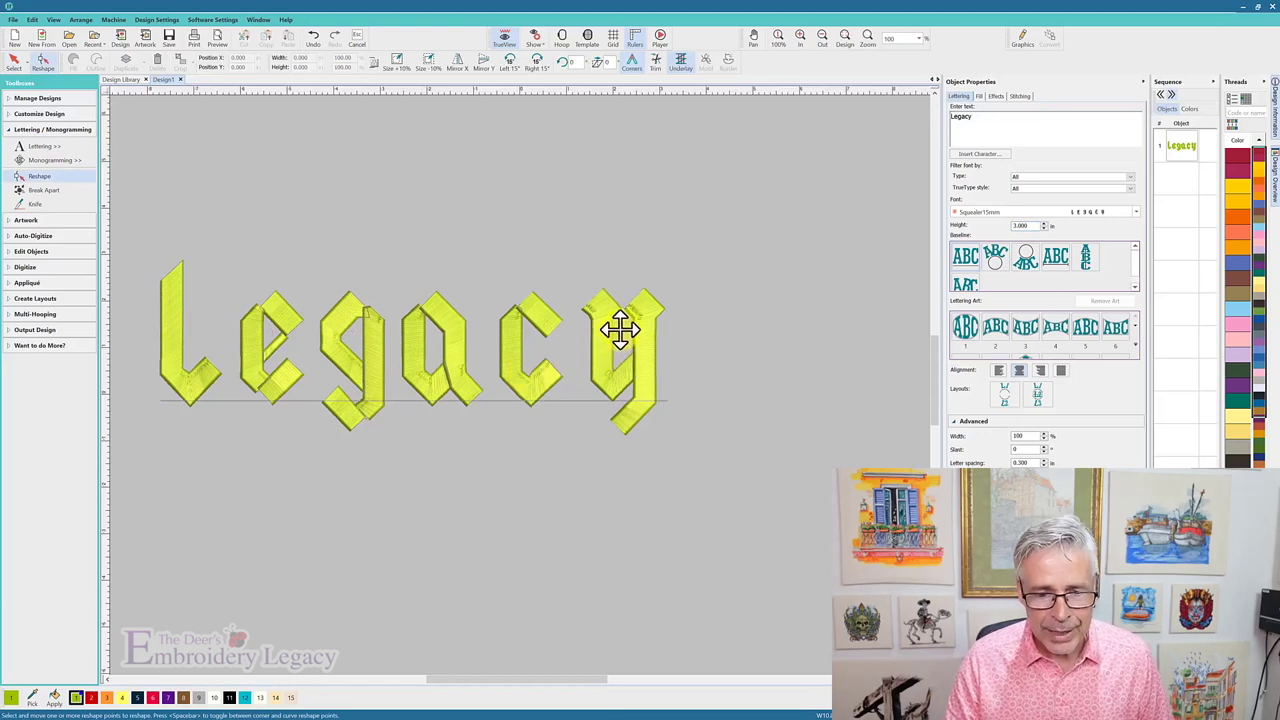
left_click_drag(620, 328, 606, 330)
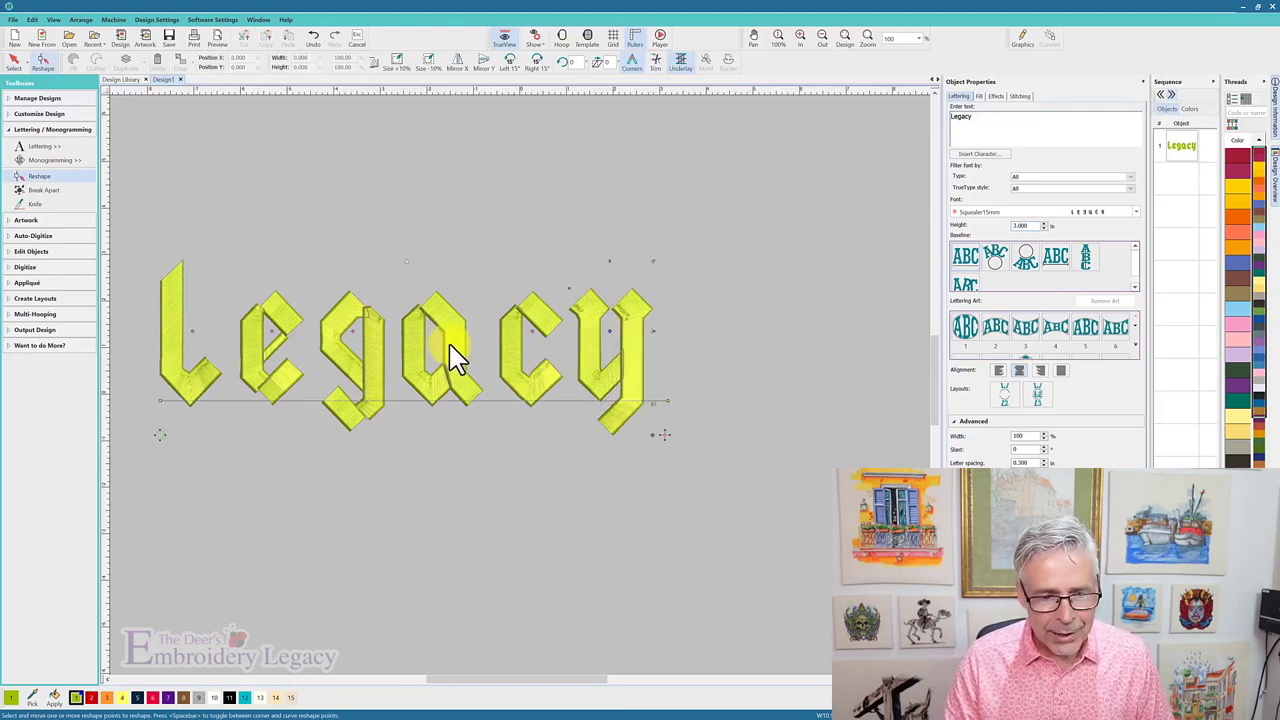
left_click_drag(437, 334, 458, 337)
left_click_drag(351, 329, 371, 334)
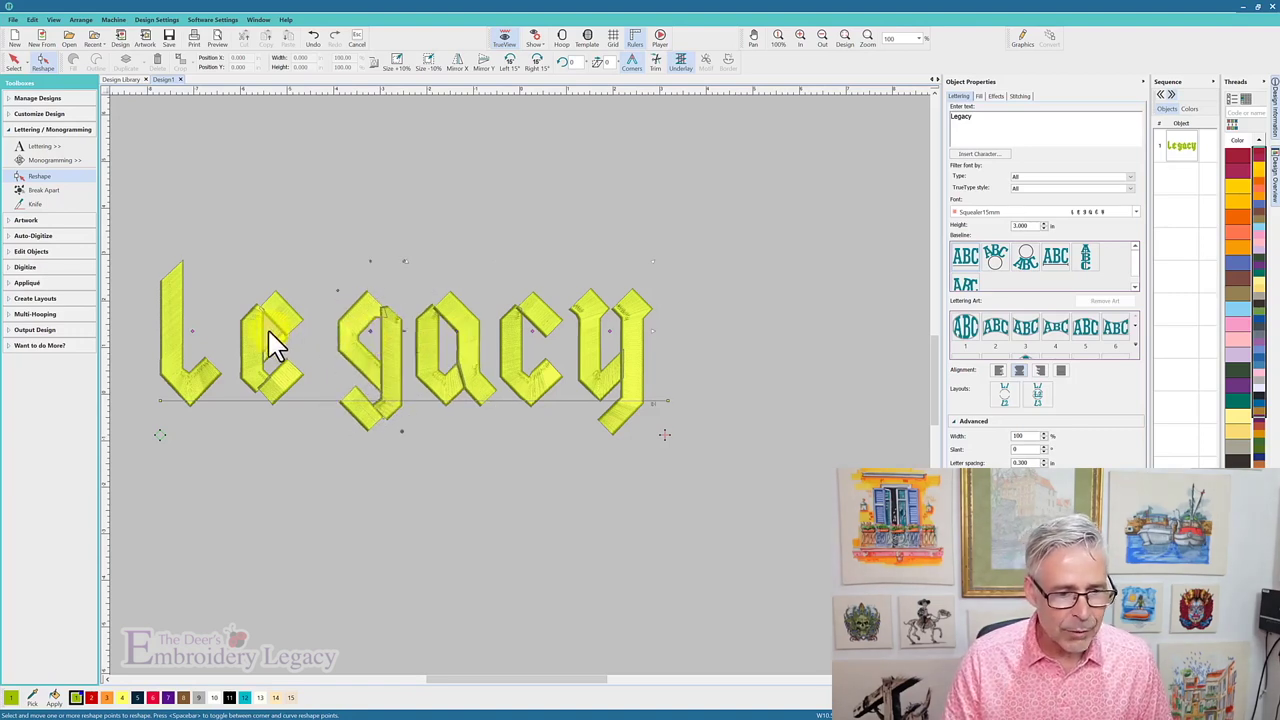
left_click_drag(275, 343, 295, 331)
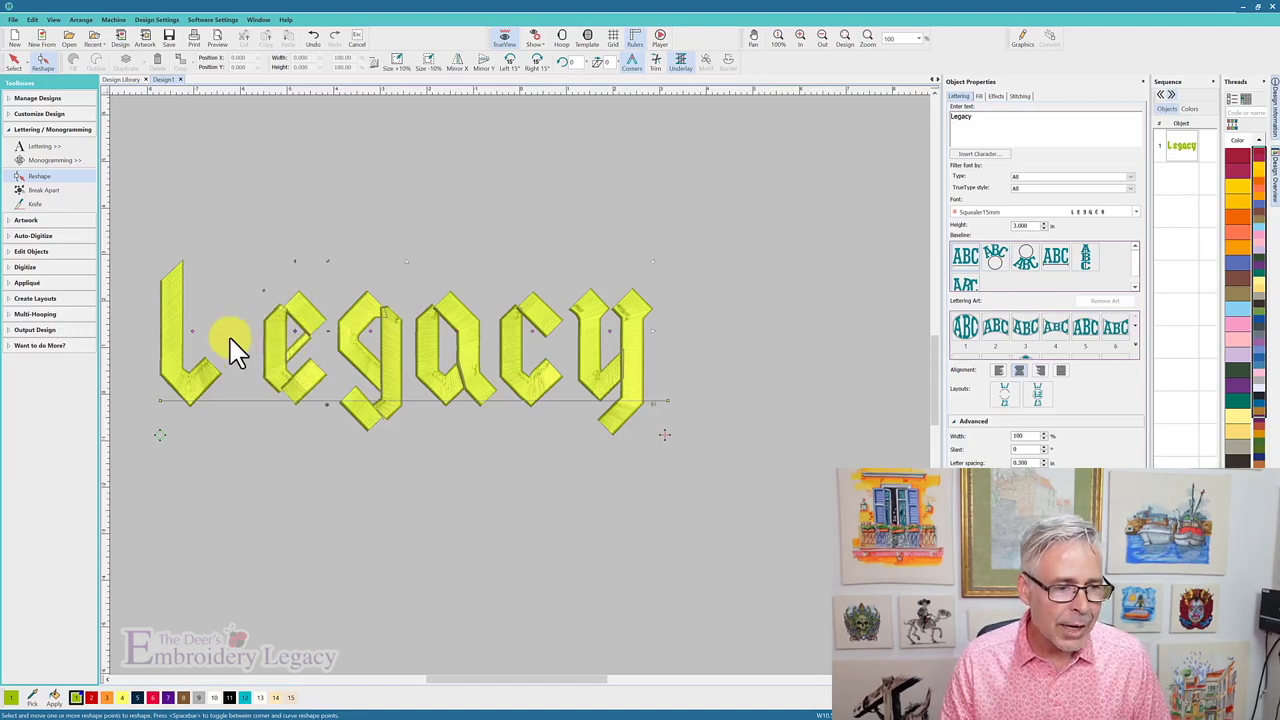
left_click_drag(189, 334, 219, 335)
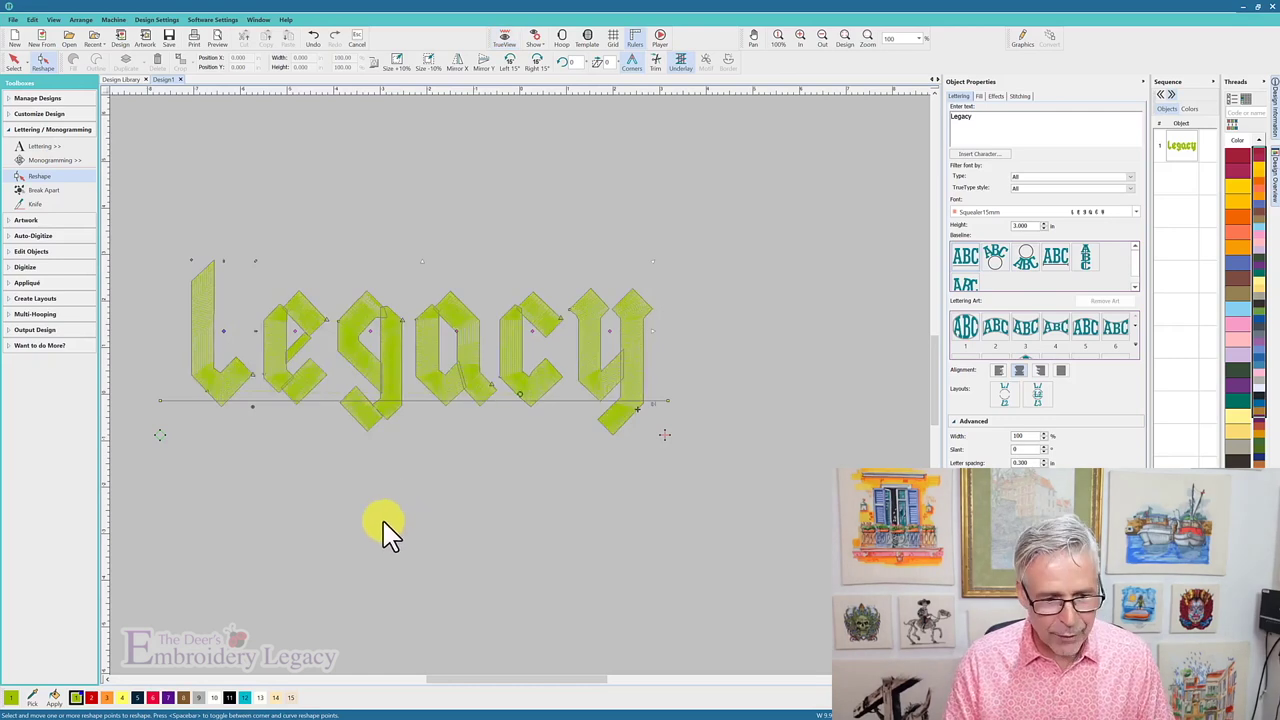
Zoom in on the overlapping letters and recolour the whole Legacy lettering with red colour slot 6
key("b")
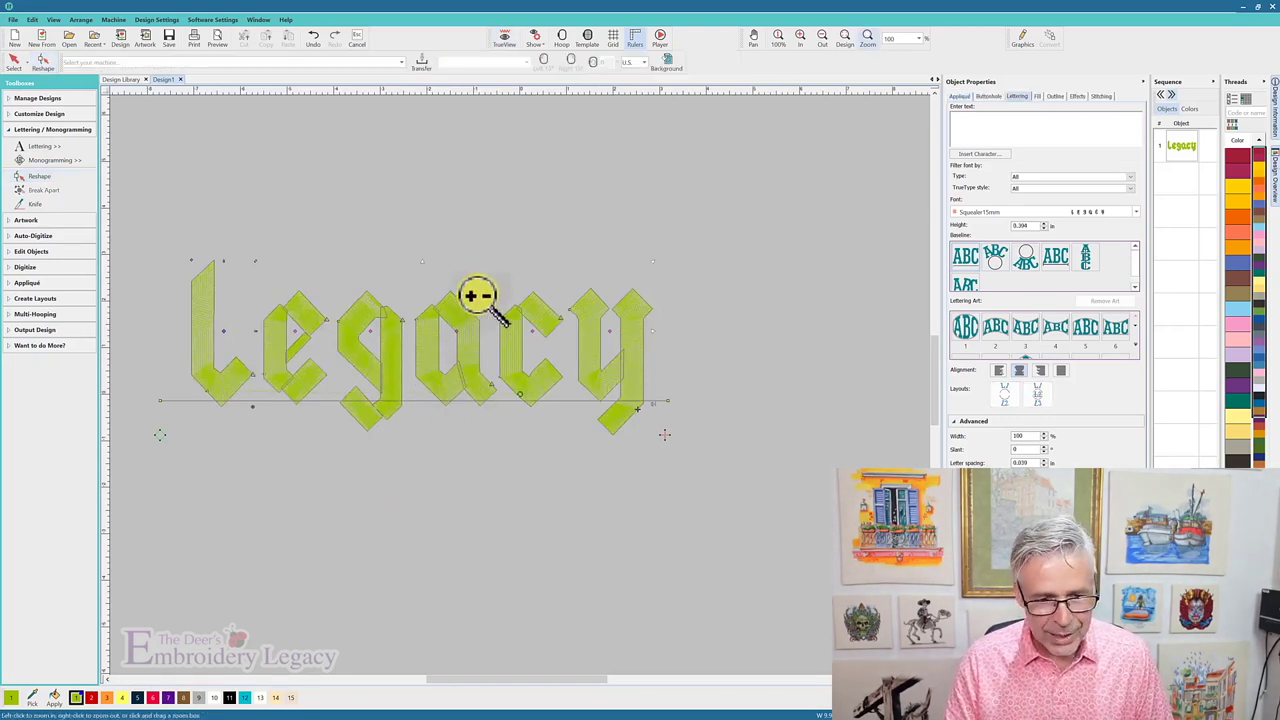
left_click_drag(478, 293, 541, 351)
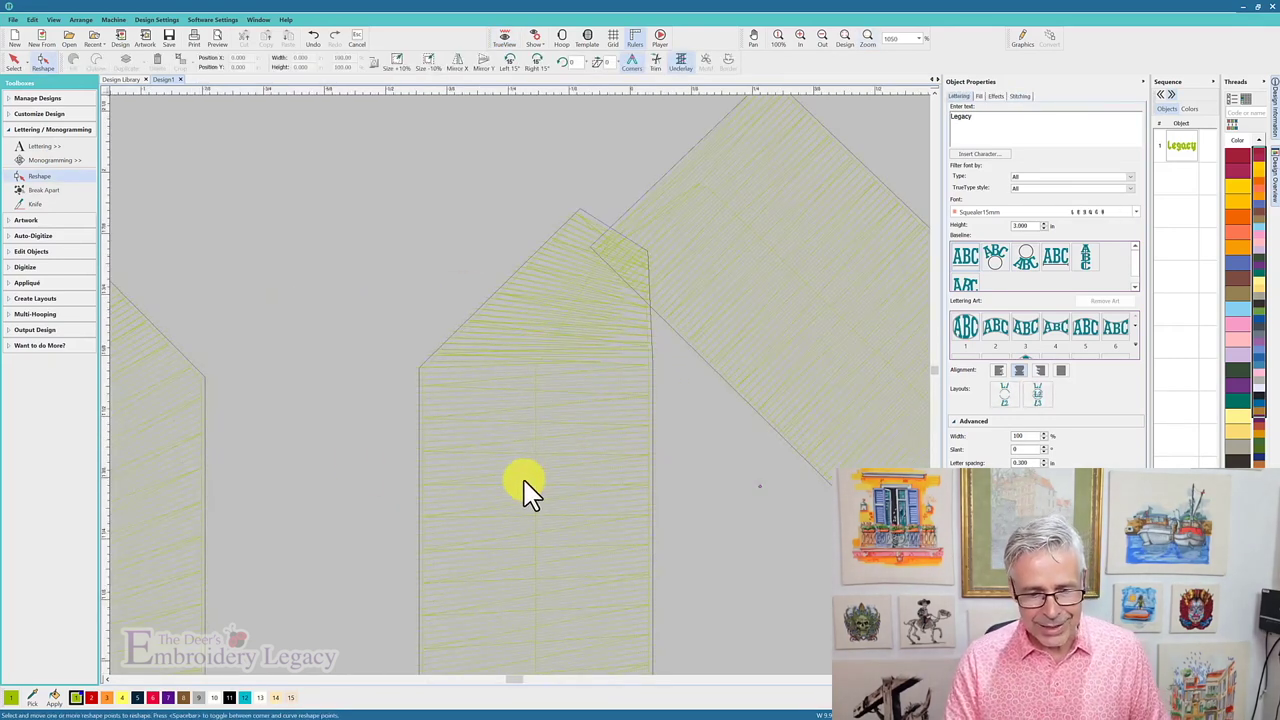
key("Escape")
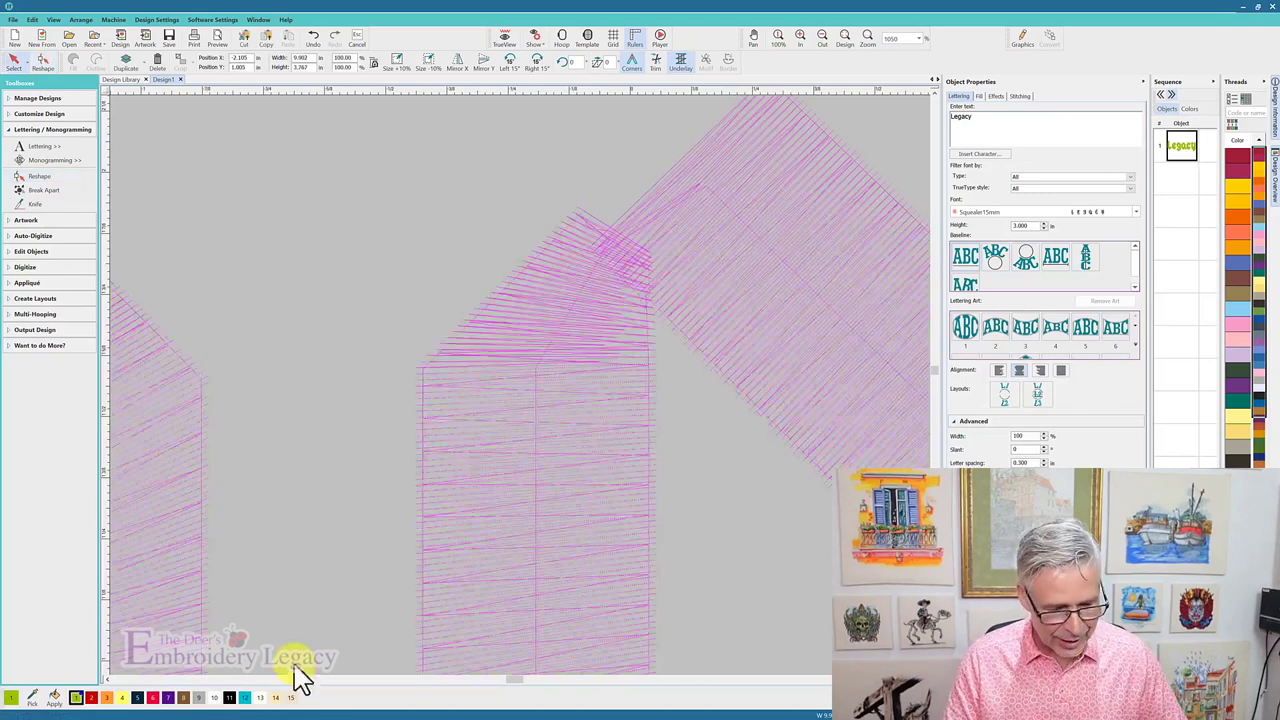
left_click(150, 698)
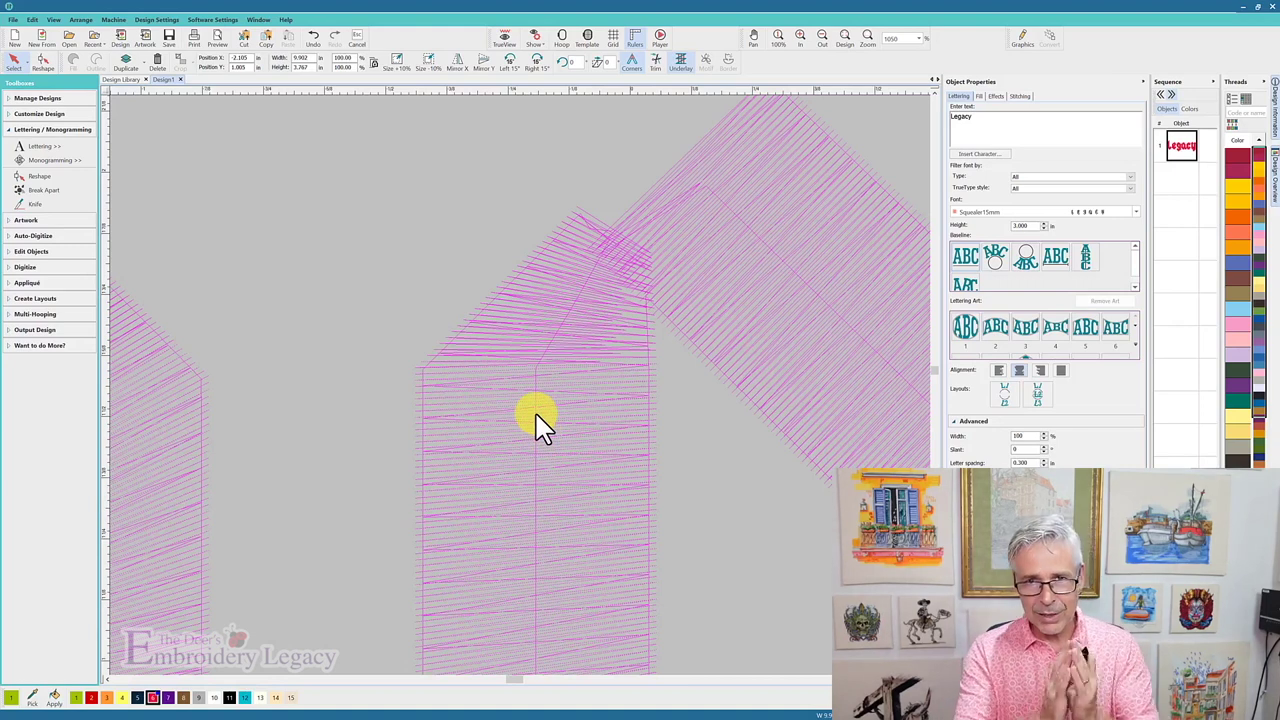
scroll(374, 180, "down", 5)
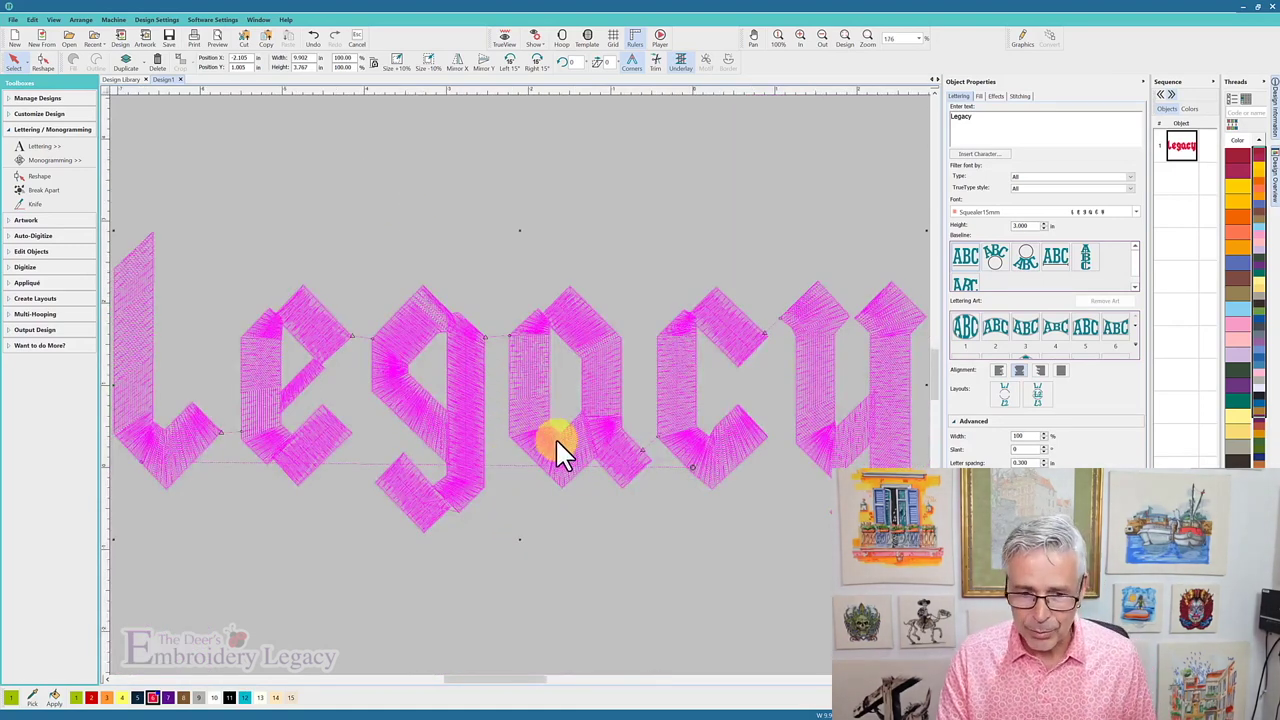
Turn on TrueView and set the Legacy lettering's fill stitch type to Tatami
left_click(580, 508)
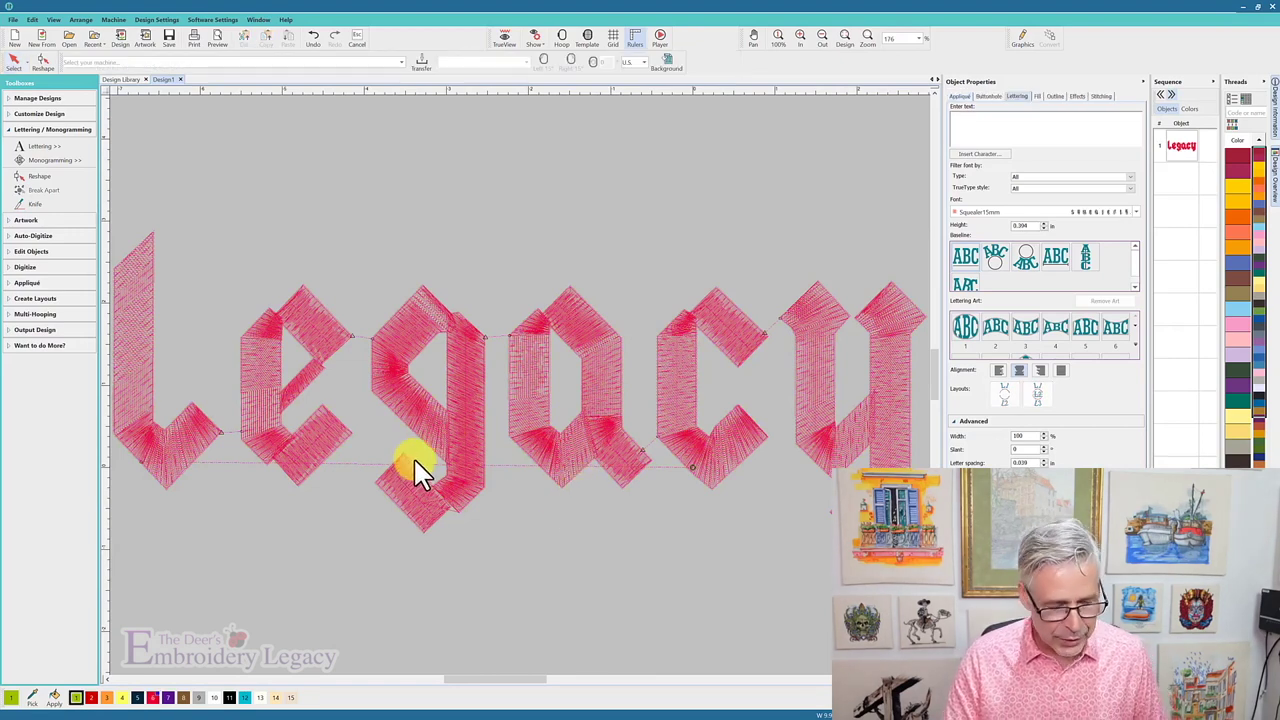
key("t")
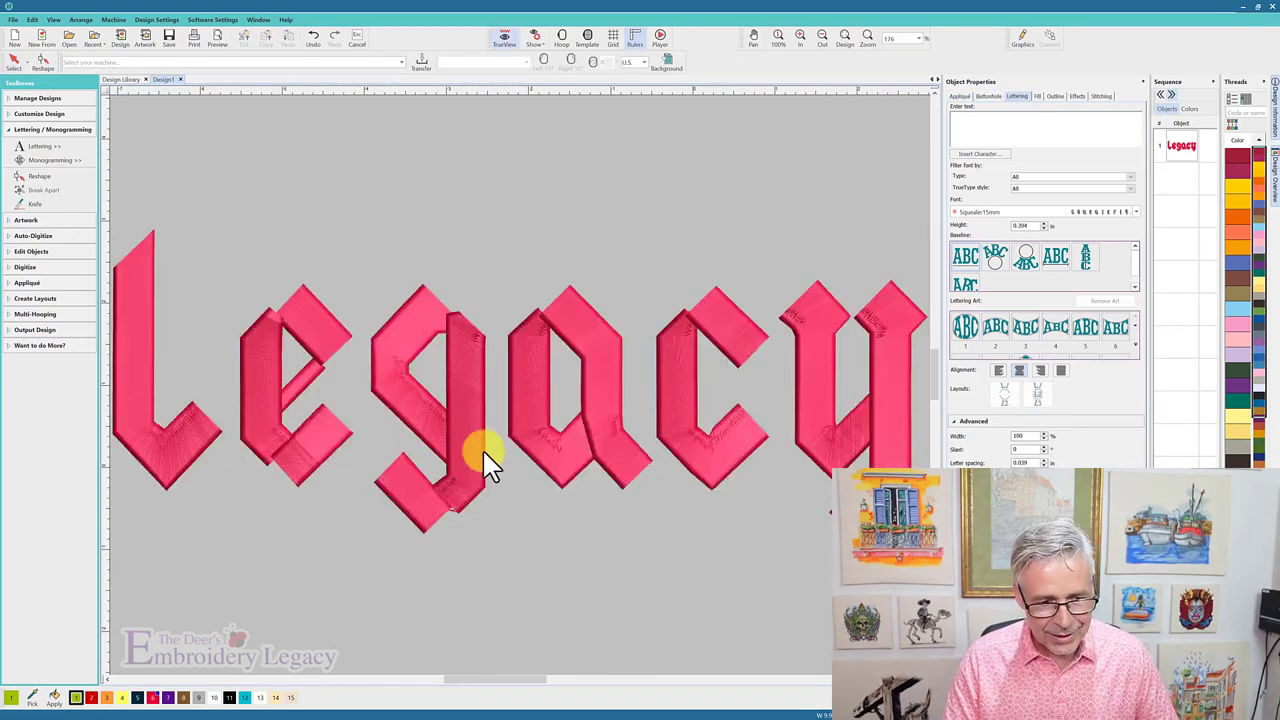
left_click(465, 457)
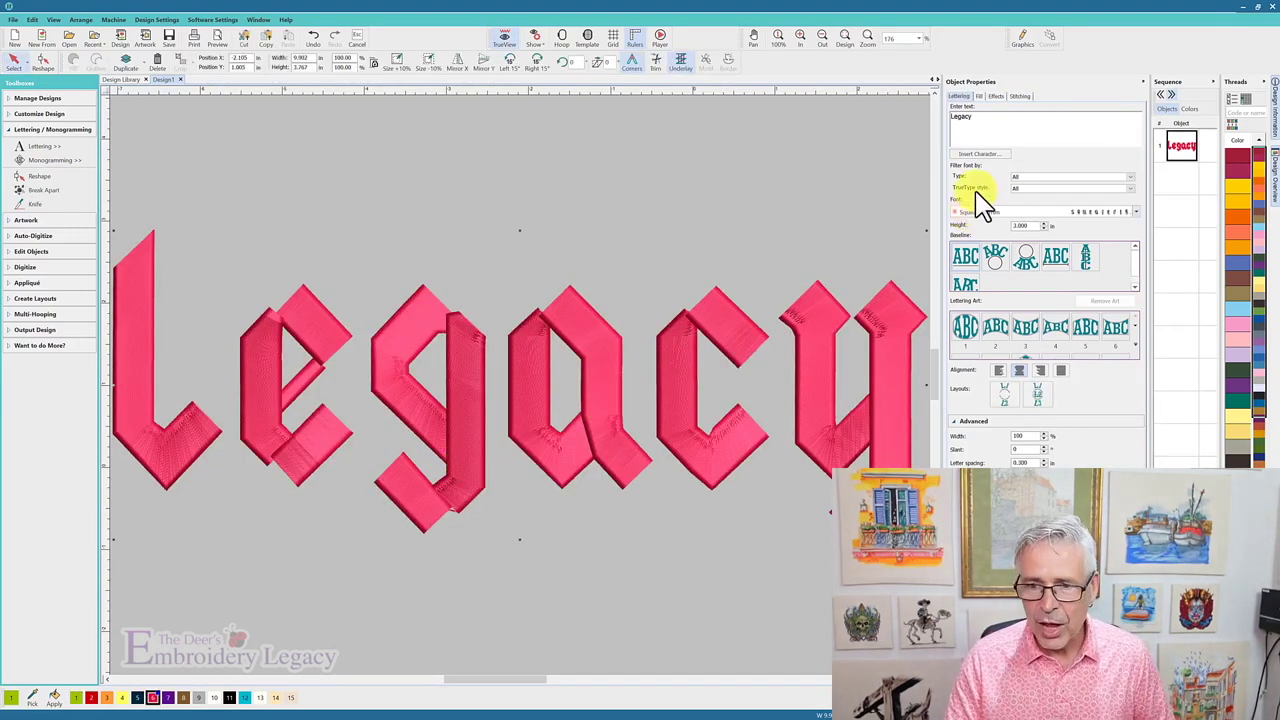
left_click(980, 97)
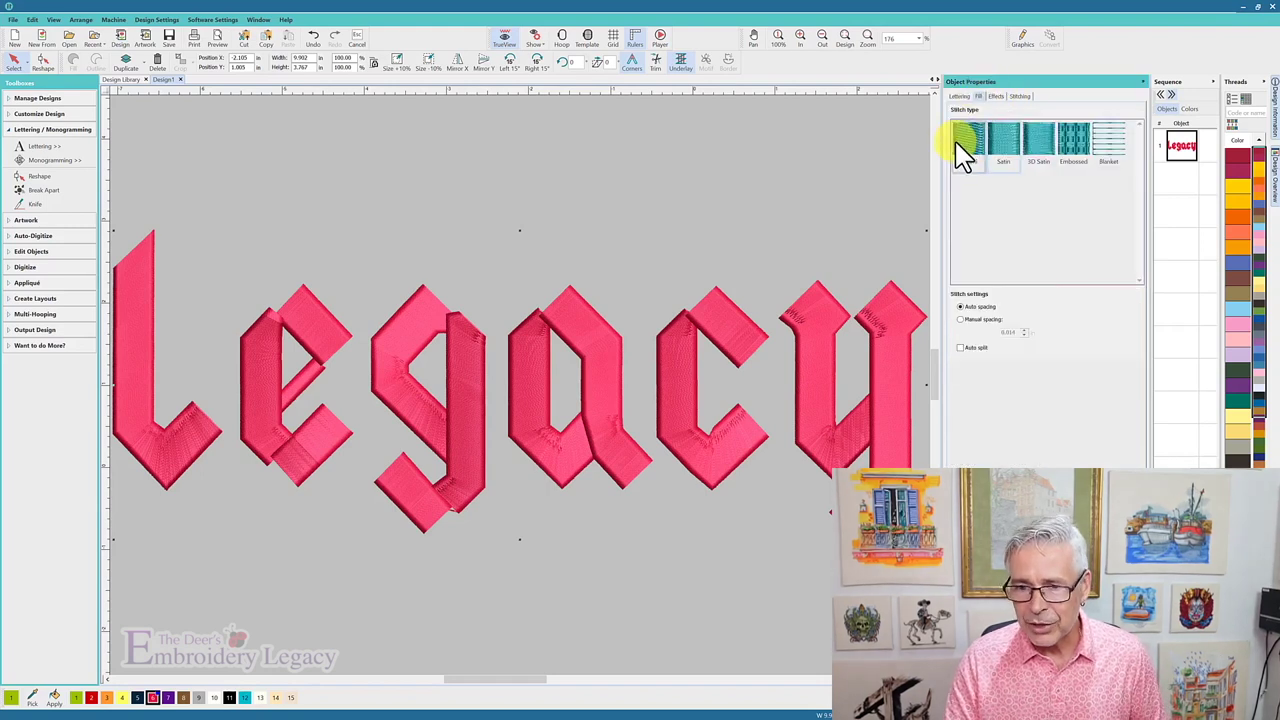
left_click(960, 148)
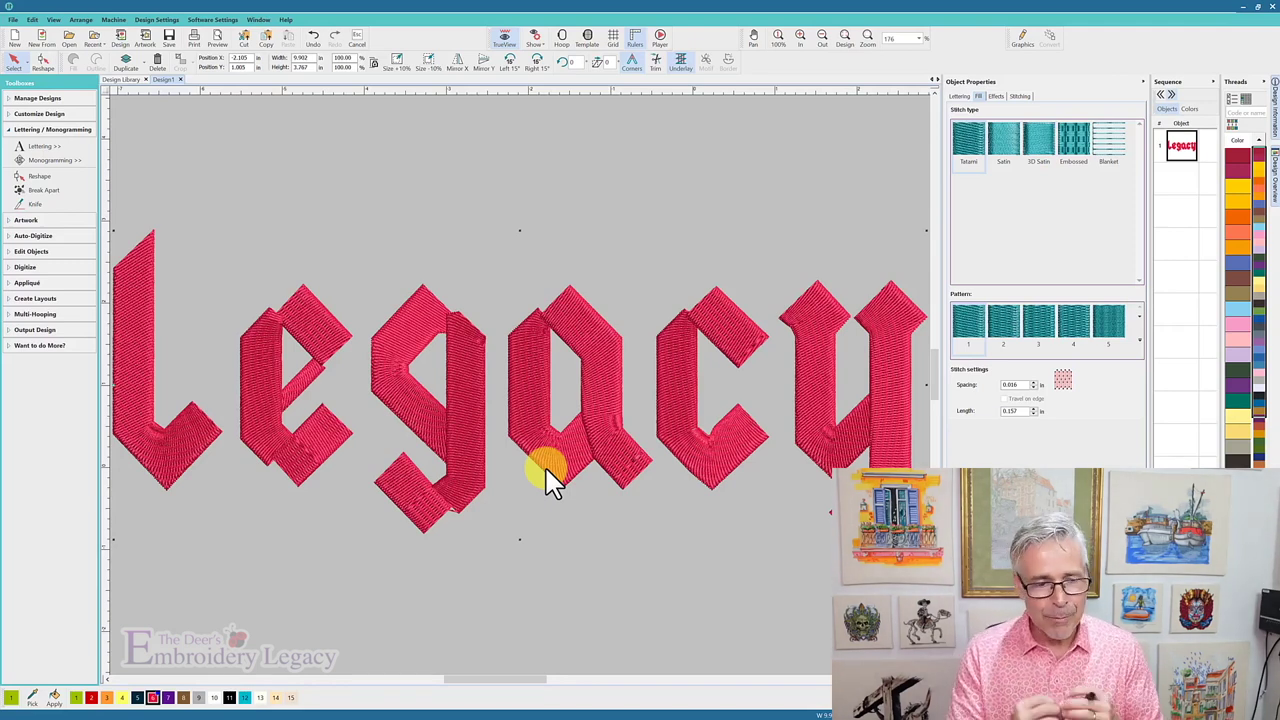
Break the lettering into separate letters, duplicate the L and reorder the copy in the sequence
left_click(551, 479)
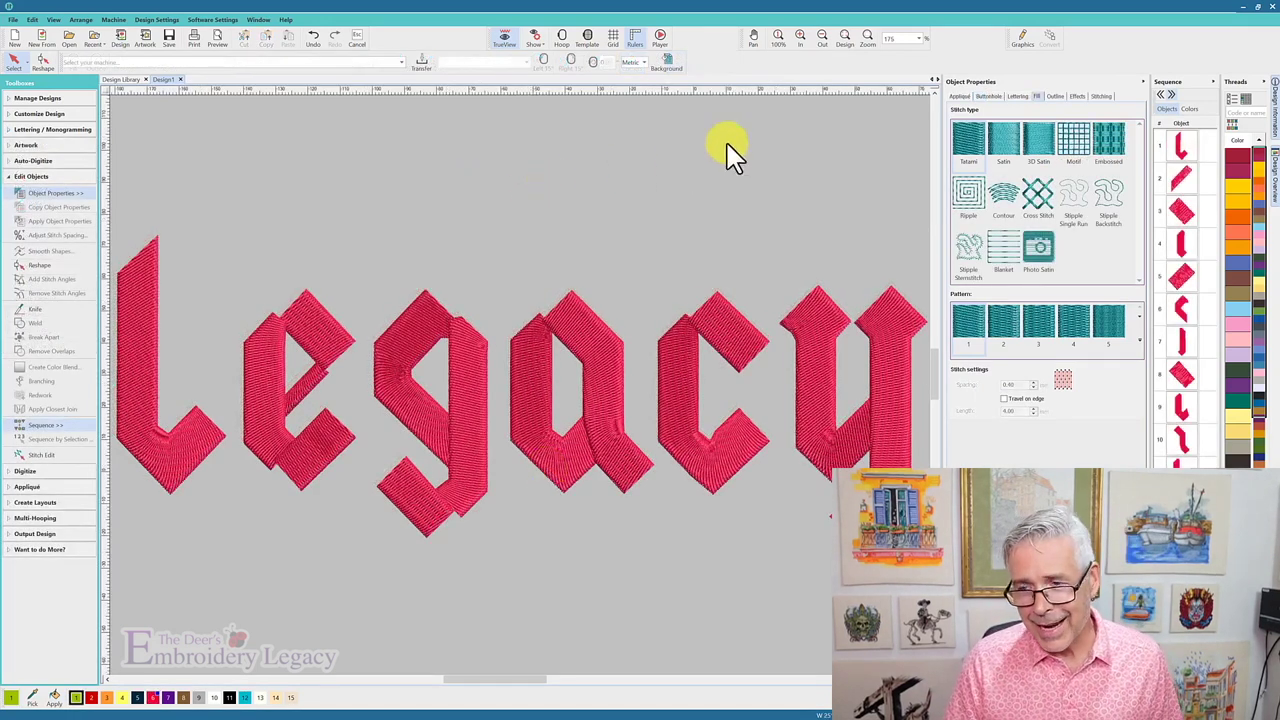
left_click(1183, 158)
right_click(1186, 162)
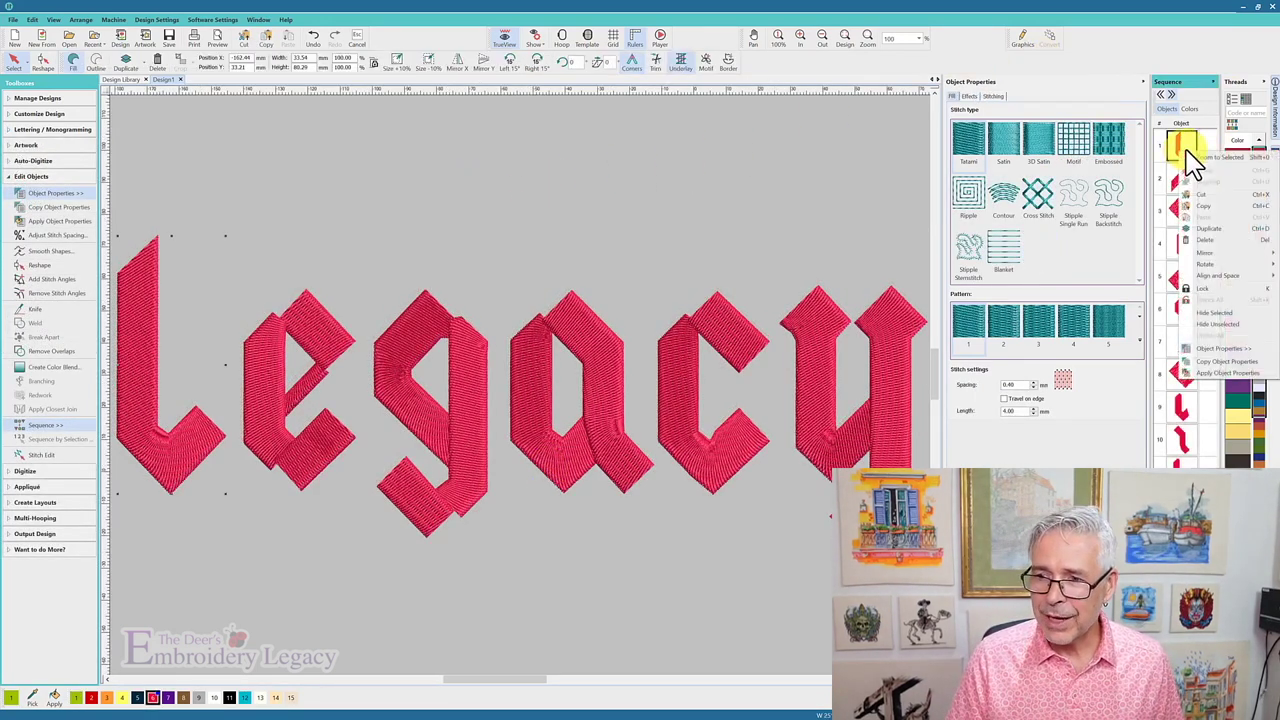
left_click(1206, 240)
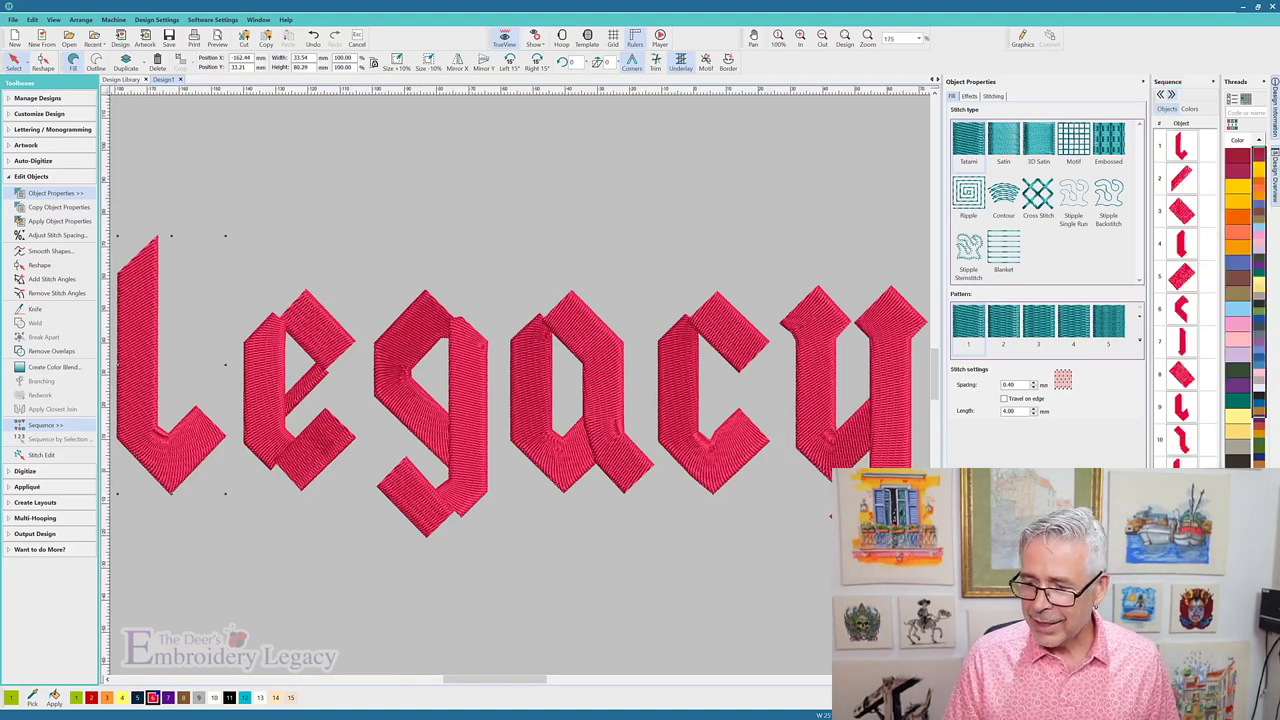
mouse_move(1181, 178)
left_mouse_down()
mouse_move(1174, 200)
mouse_move(1174, 157)
left_mouse_up()
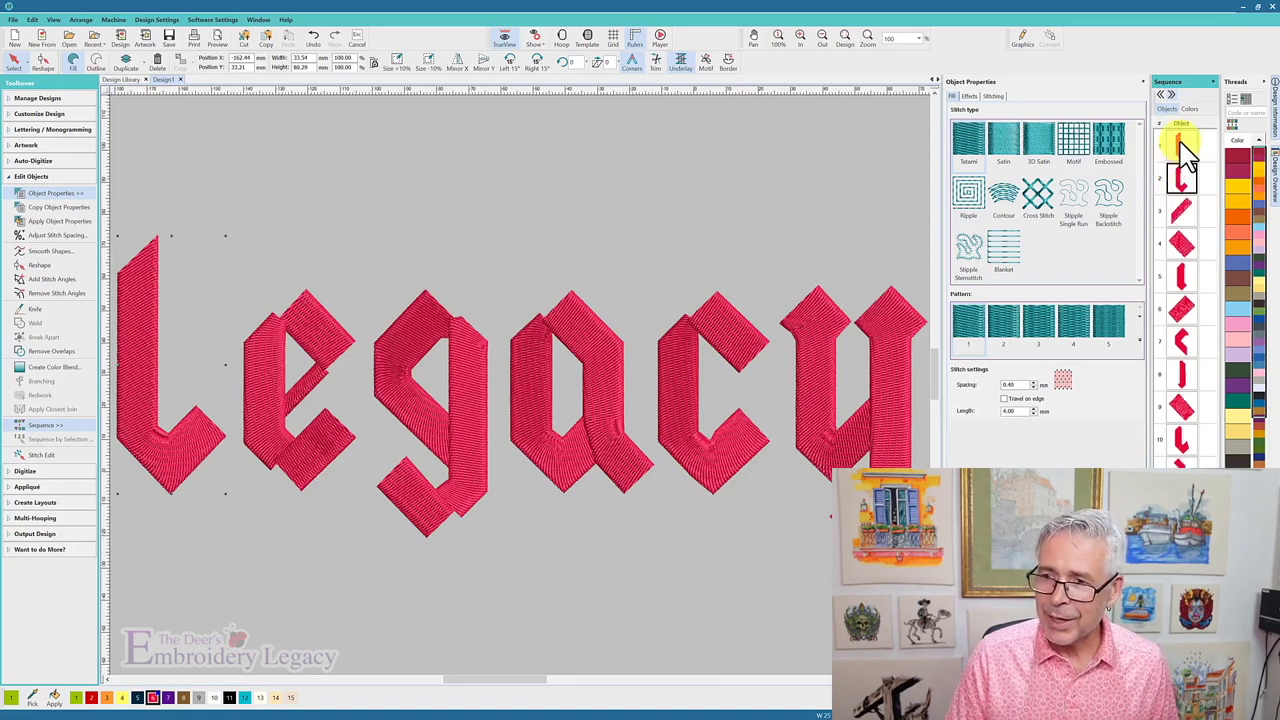
Turn the duplicate L into a 2 mm satin outline border
left_click(1183, 175)
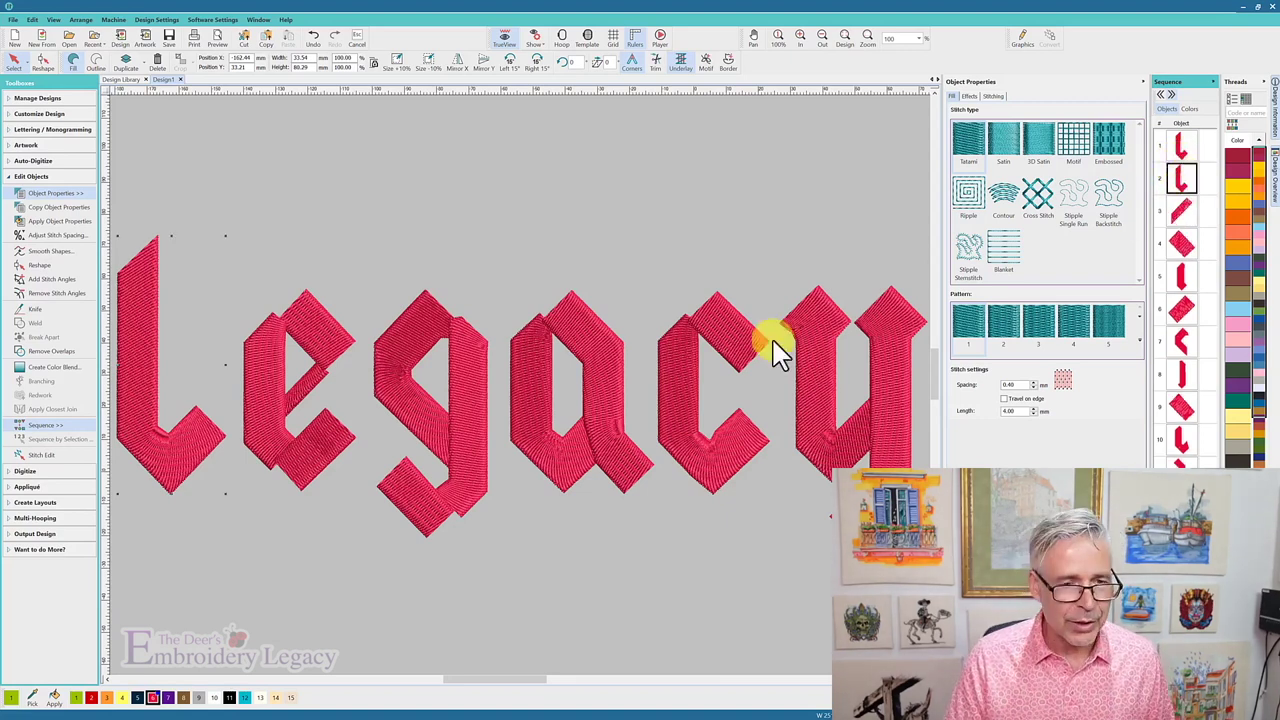
left_click(96, 59)
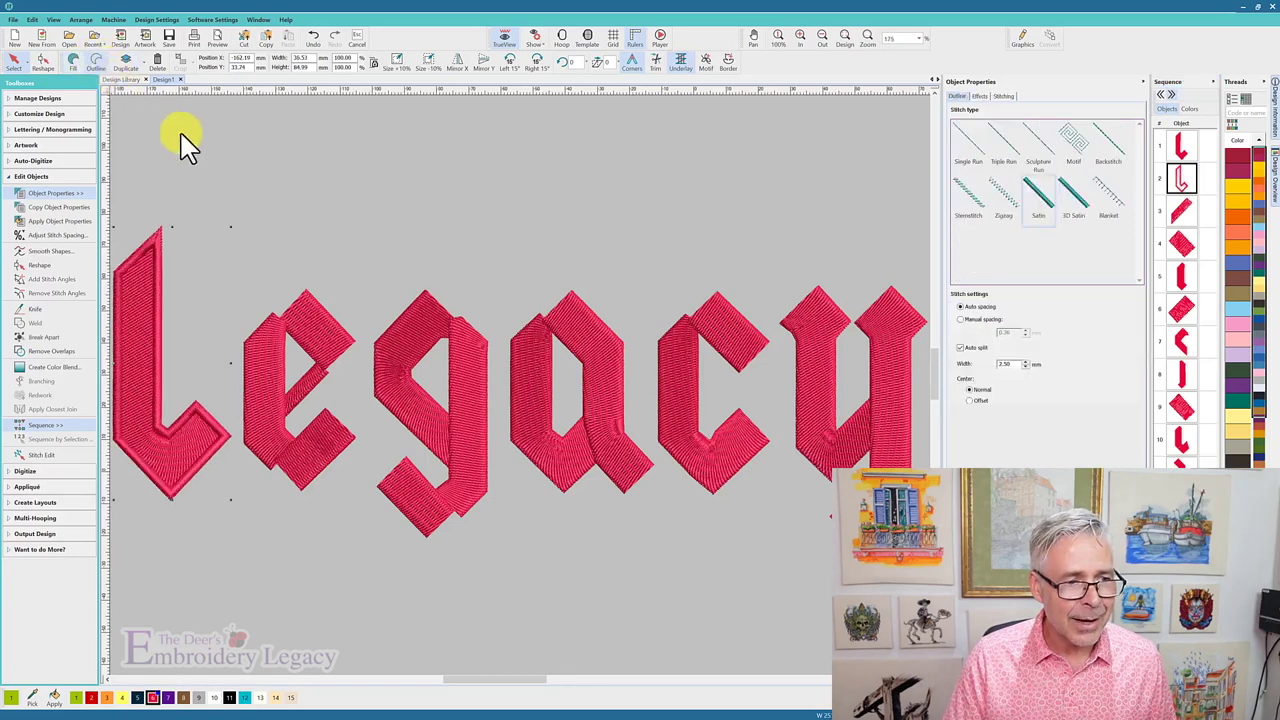
left_click(1001, 365)
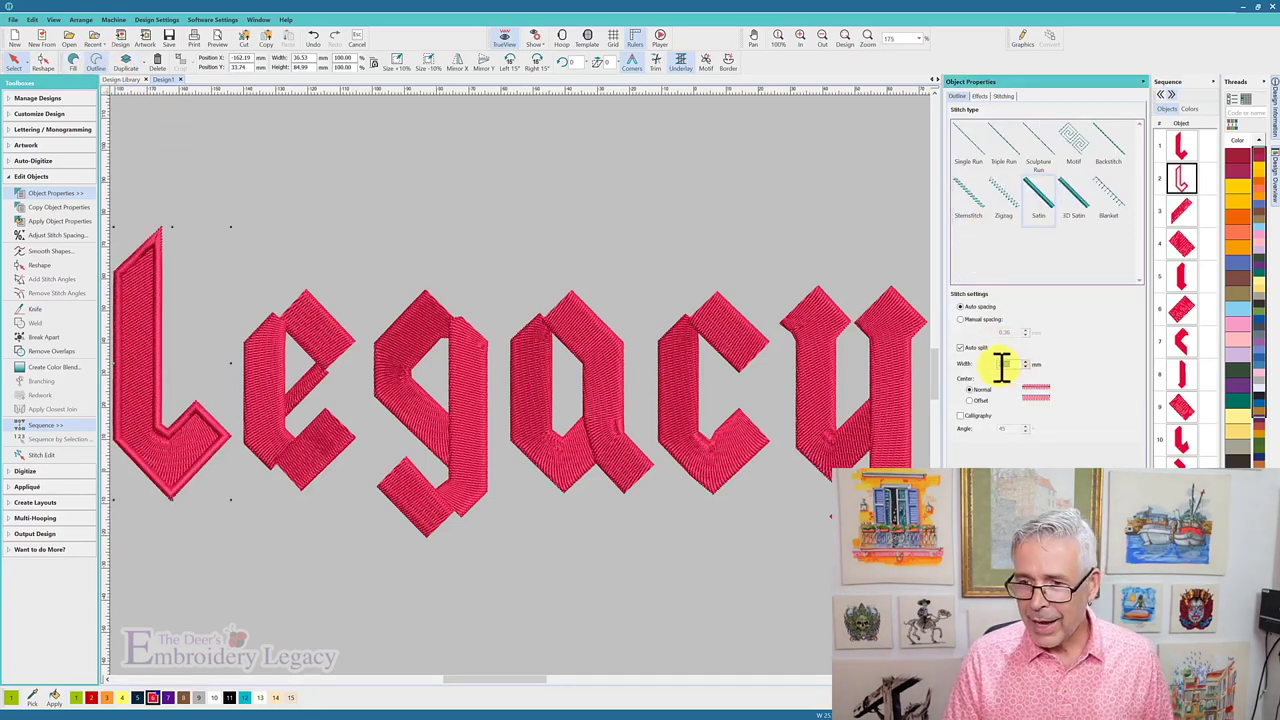
type("2")
key("Return")
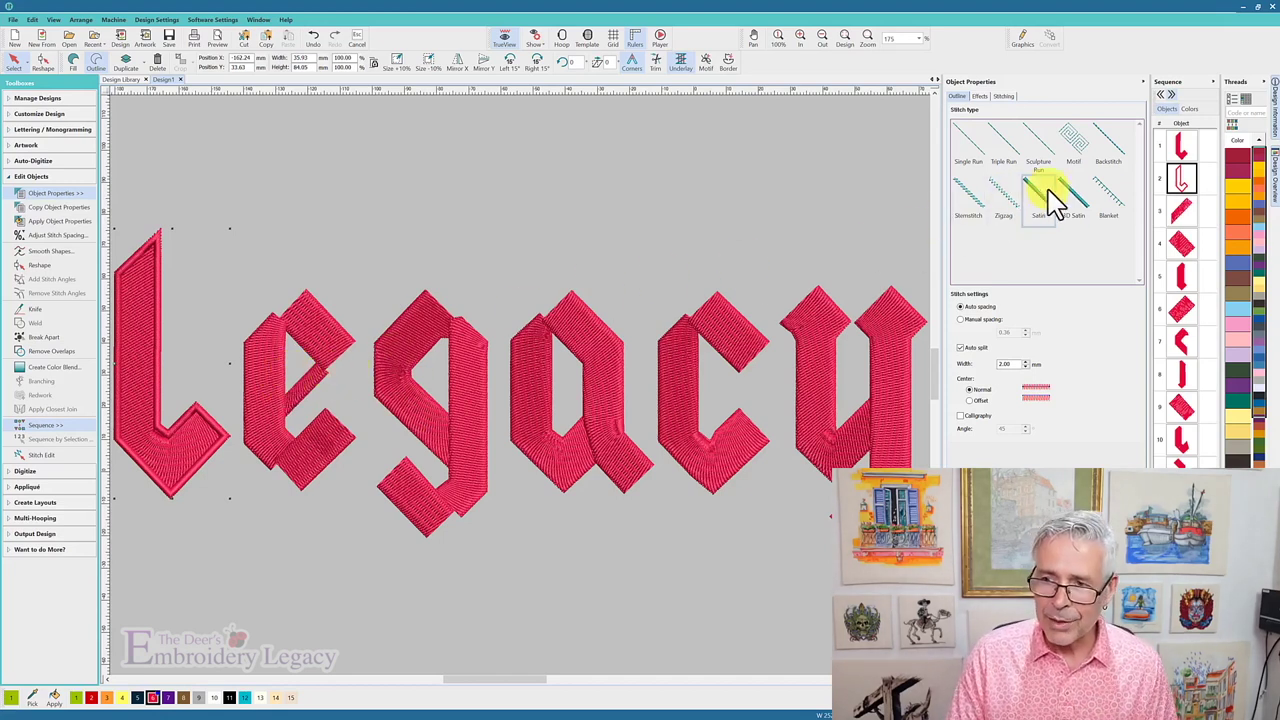
Add a new stitch angle across the original filled L with two points
left_click(1182, 150)
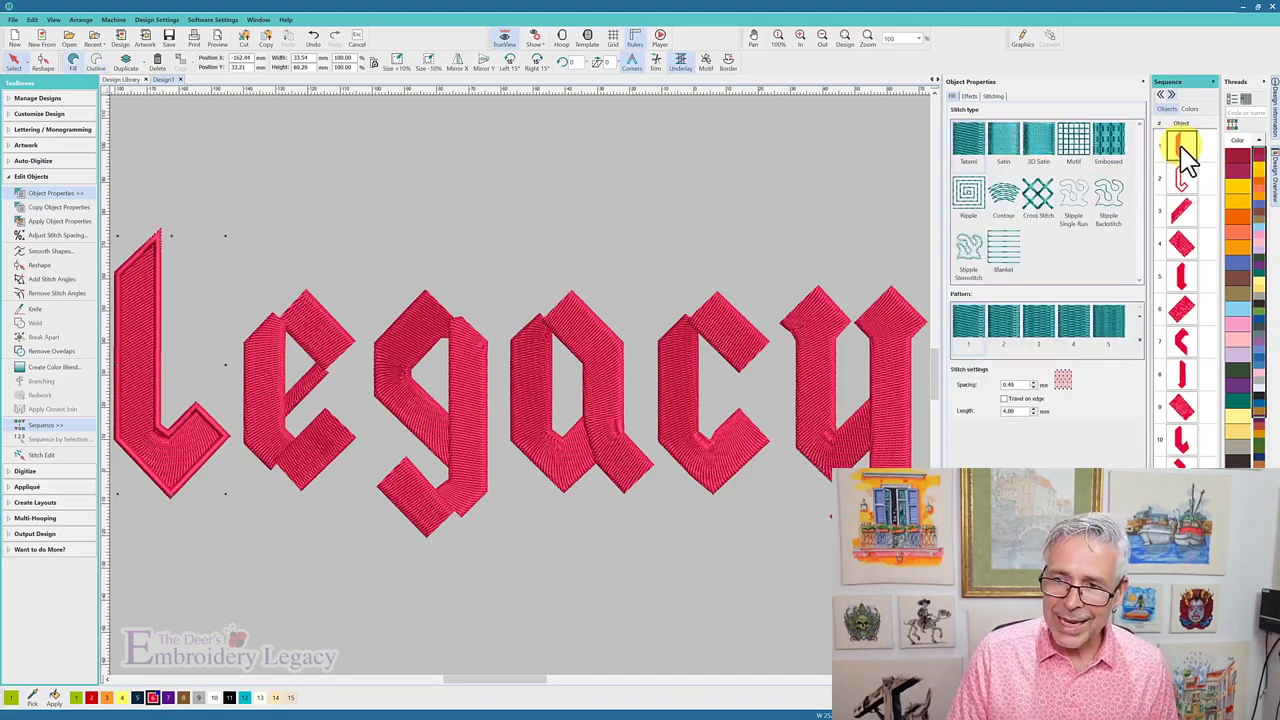
left_click(34, 280)
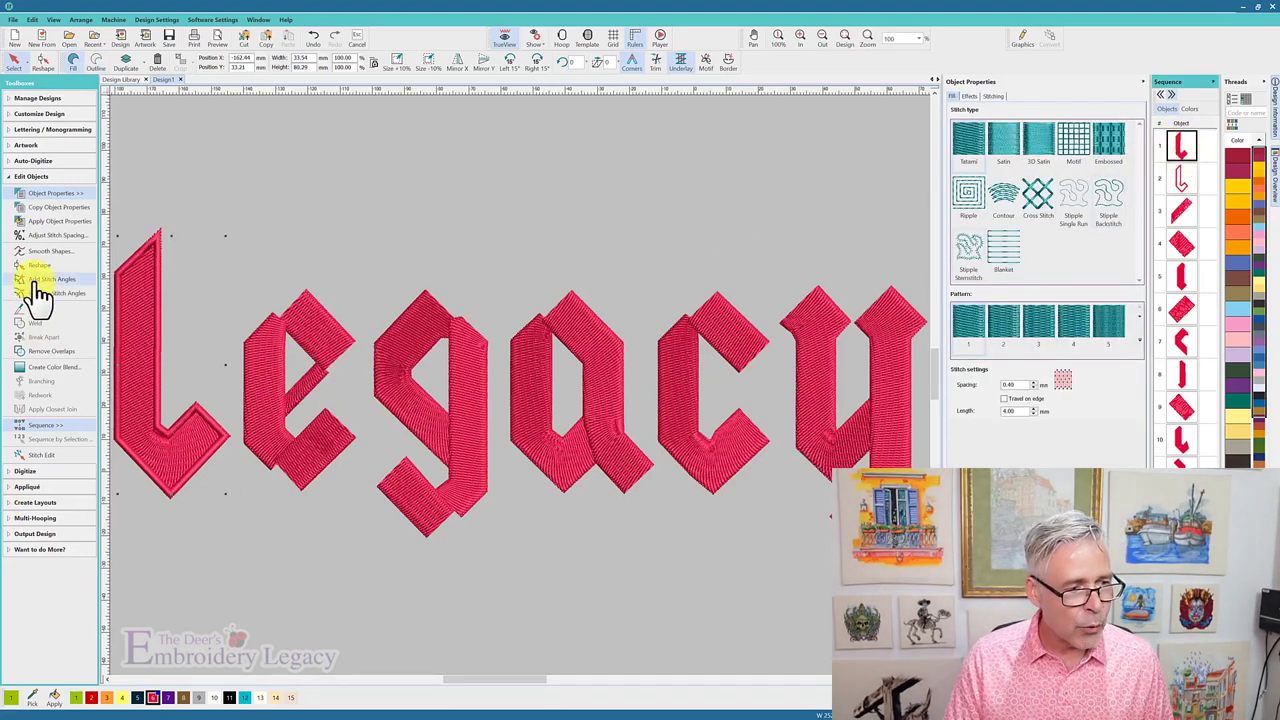
left_click(186, 468)
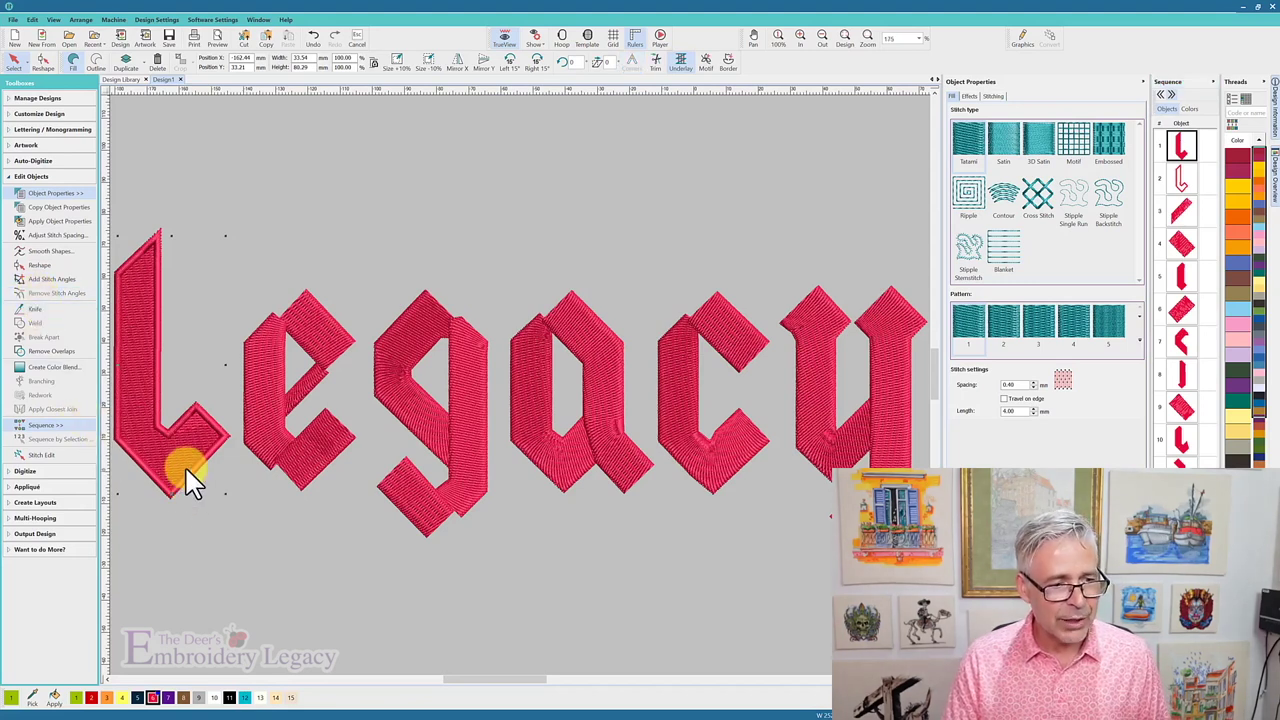
left_click(148, 424)
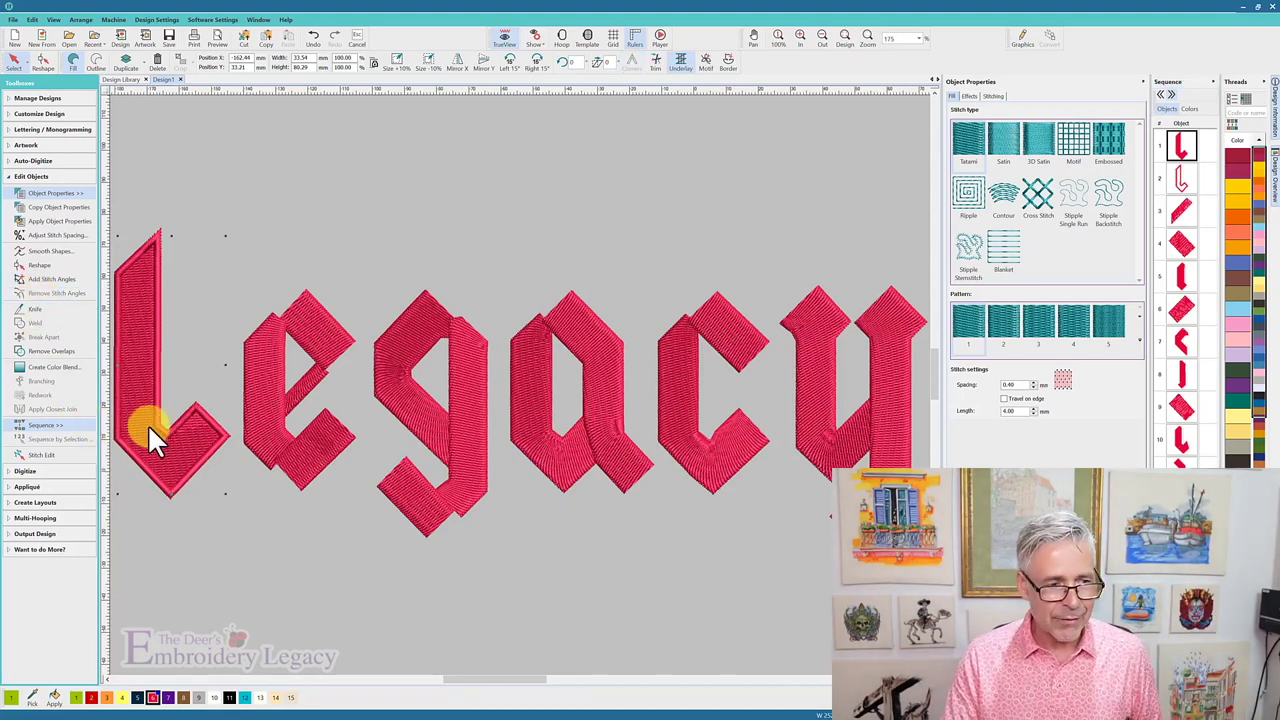
left_click(300, 414)
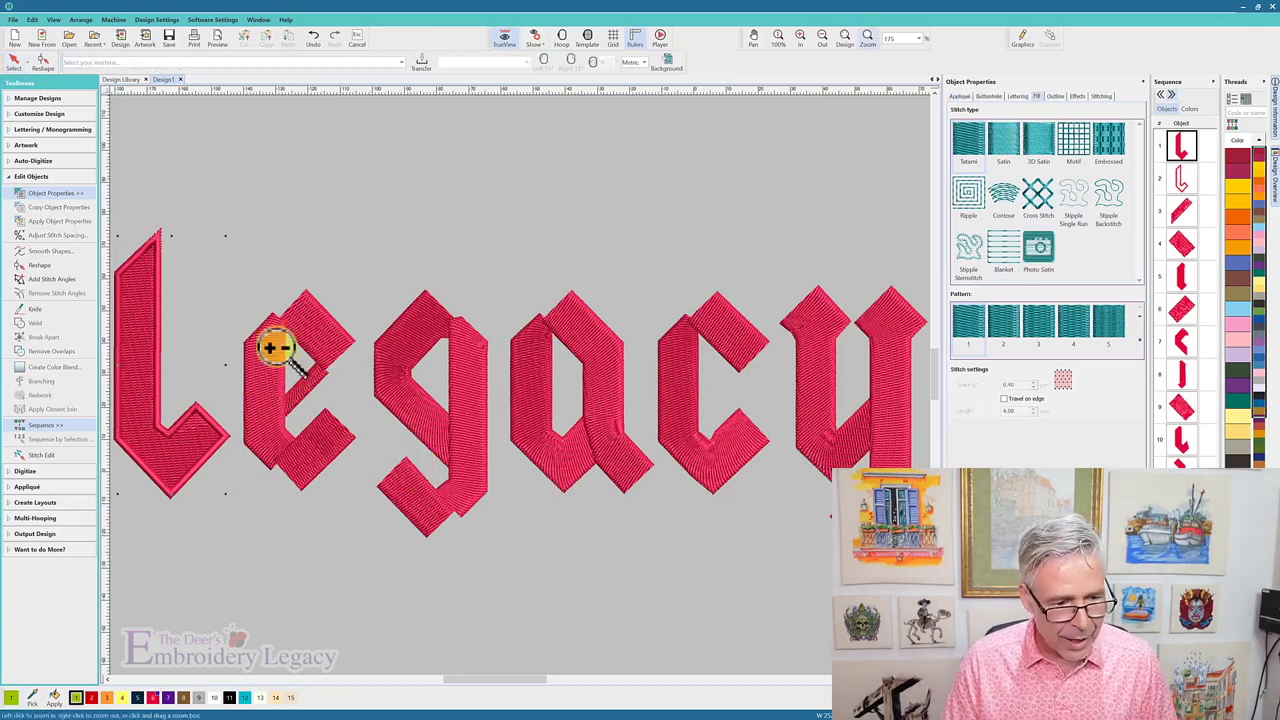
Zoom in on the e, switch to plain stitch view, and pick out its separate pieces
left_click_drag(434, 277, 222, 507)
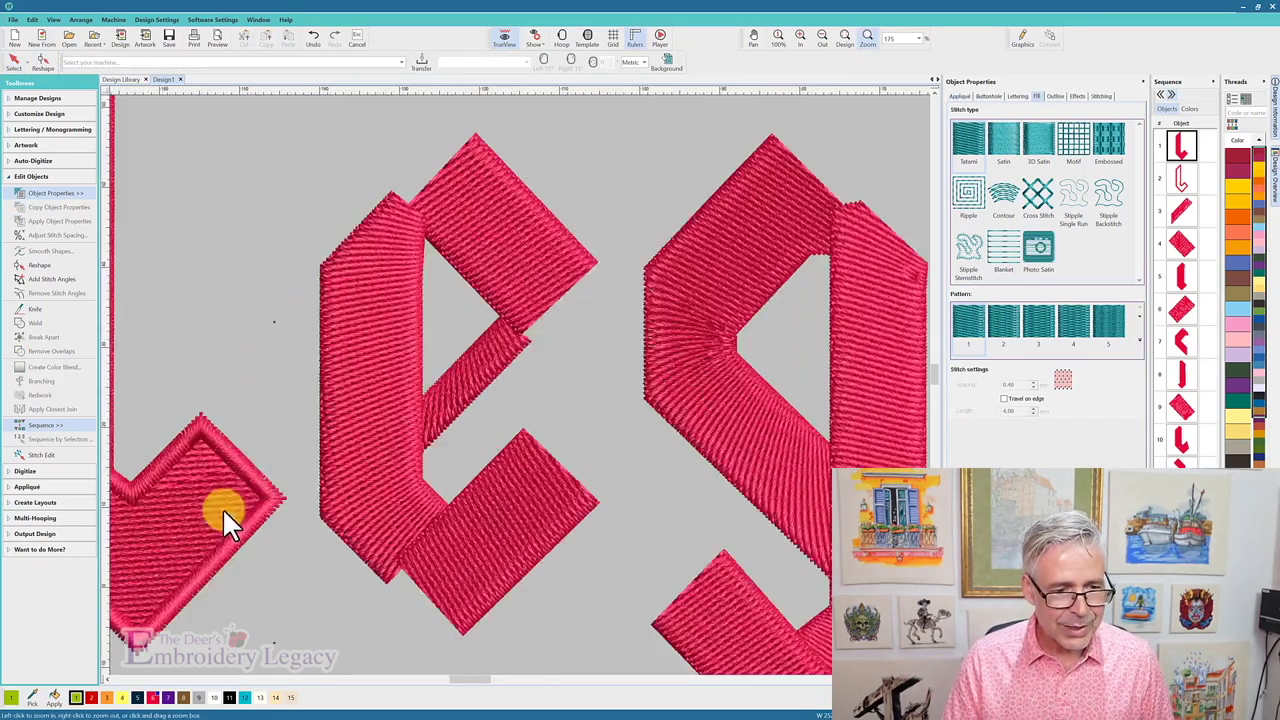
left_click(1182, 212)
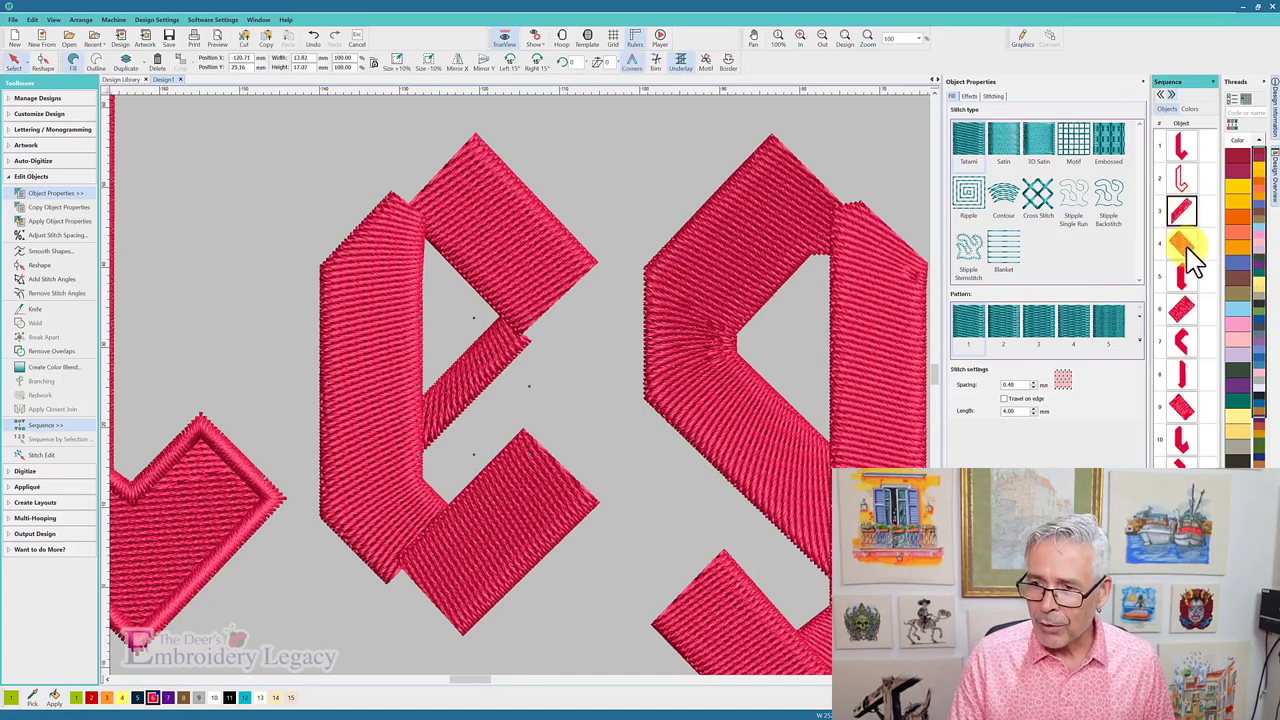
key("t")
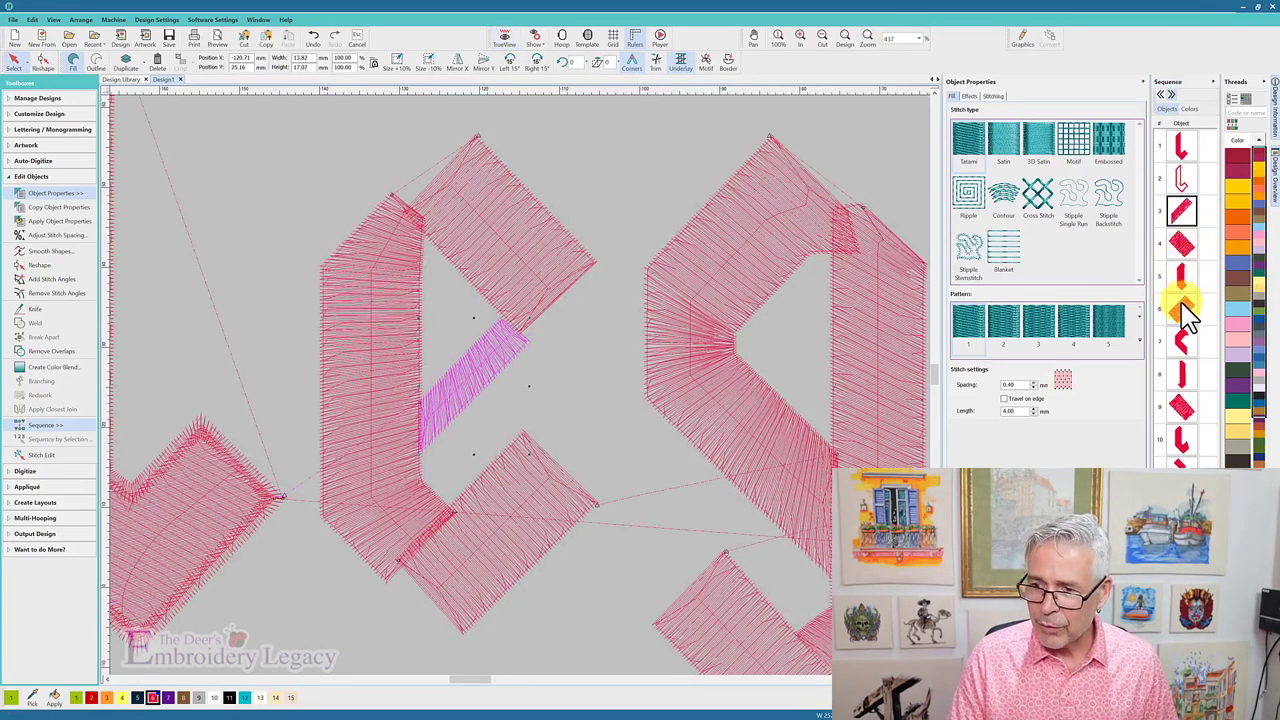
left_click(1183, 310, "shift")
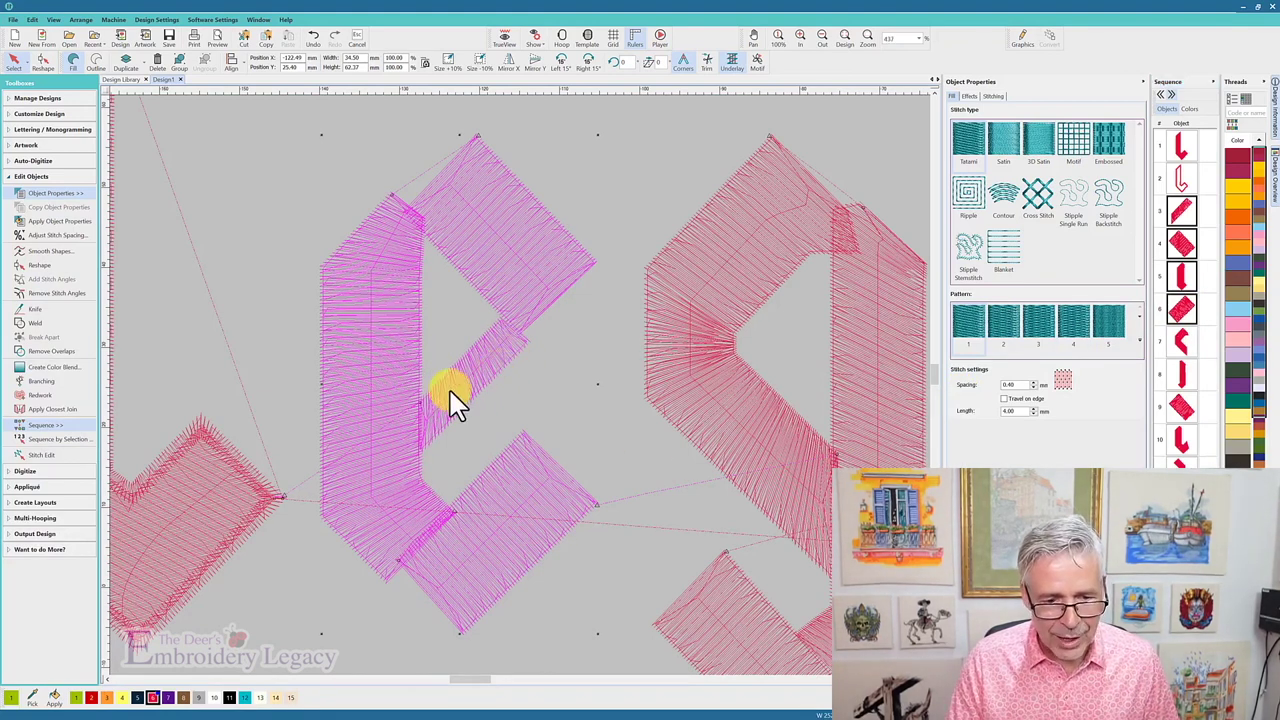
left_click(190, 185)
left_click(473, 351)
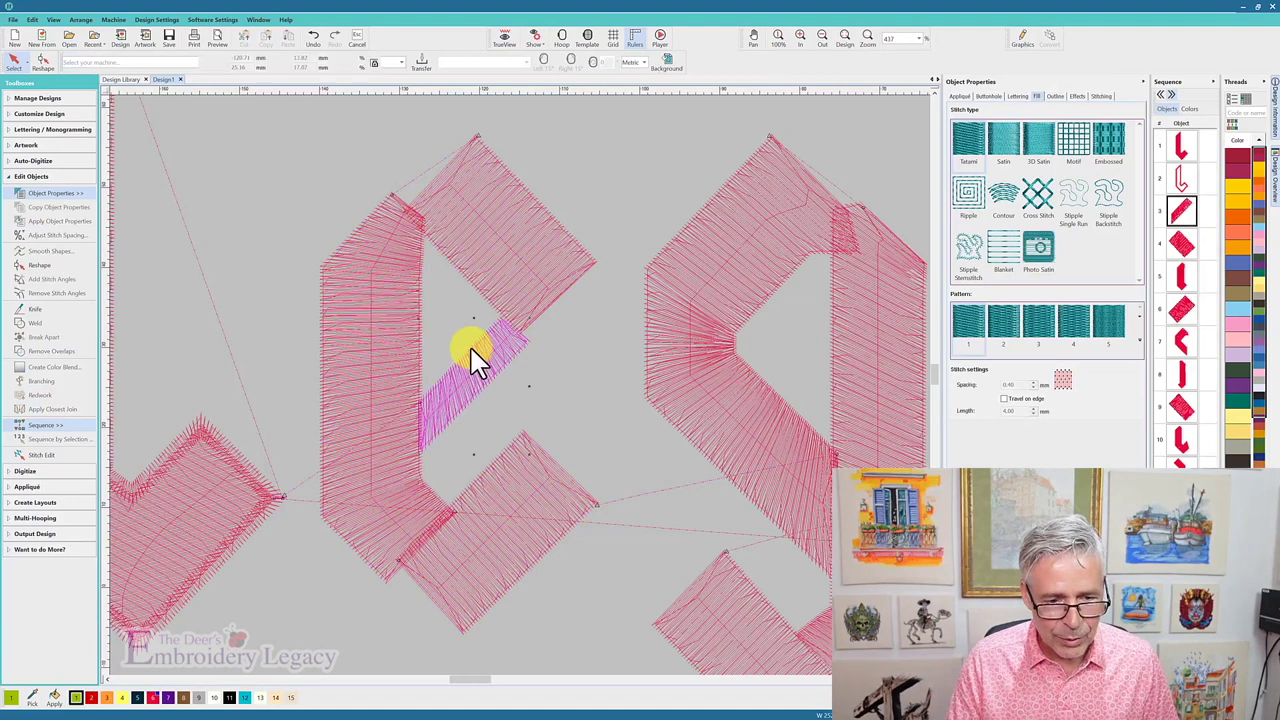
key("h")
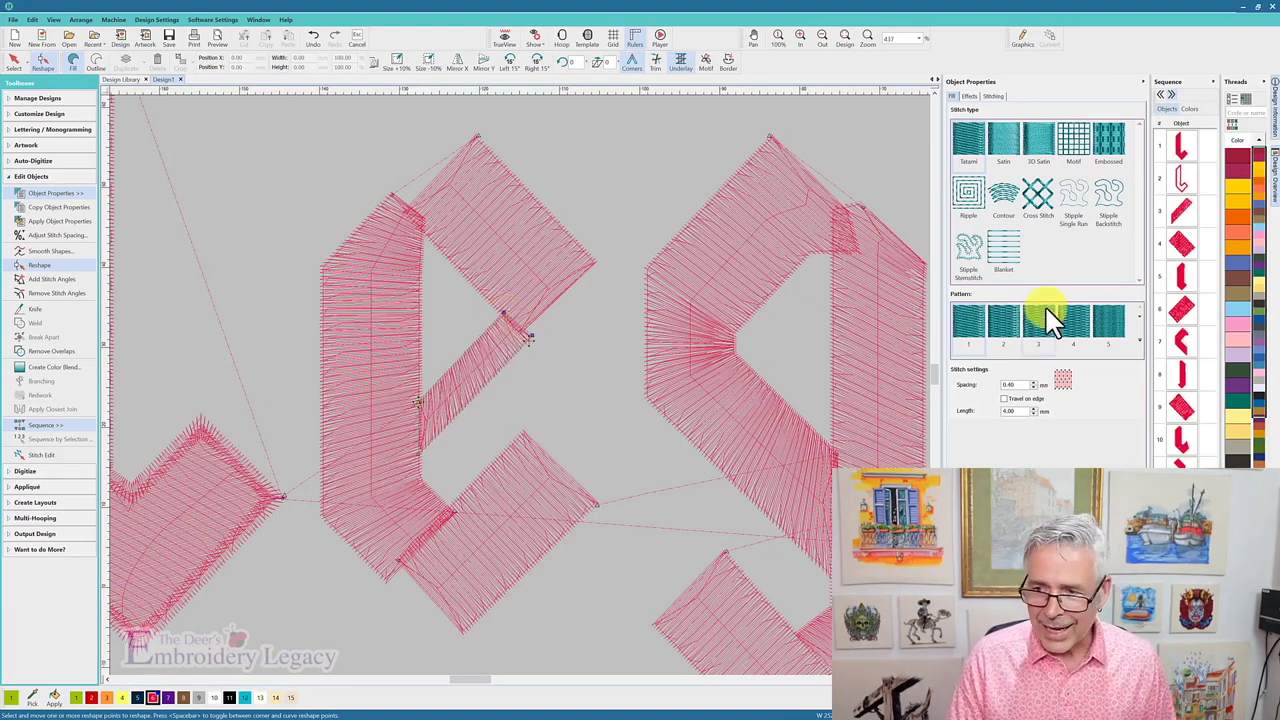
Weld the e's four pieces into one fill object and restore TrueView
left_click(1187, 220)
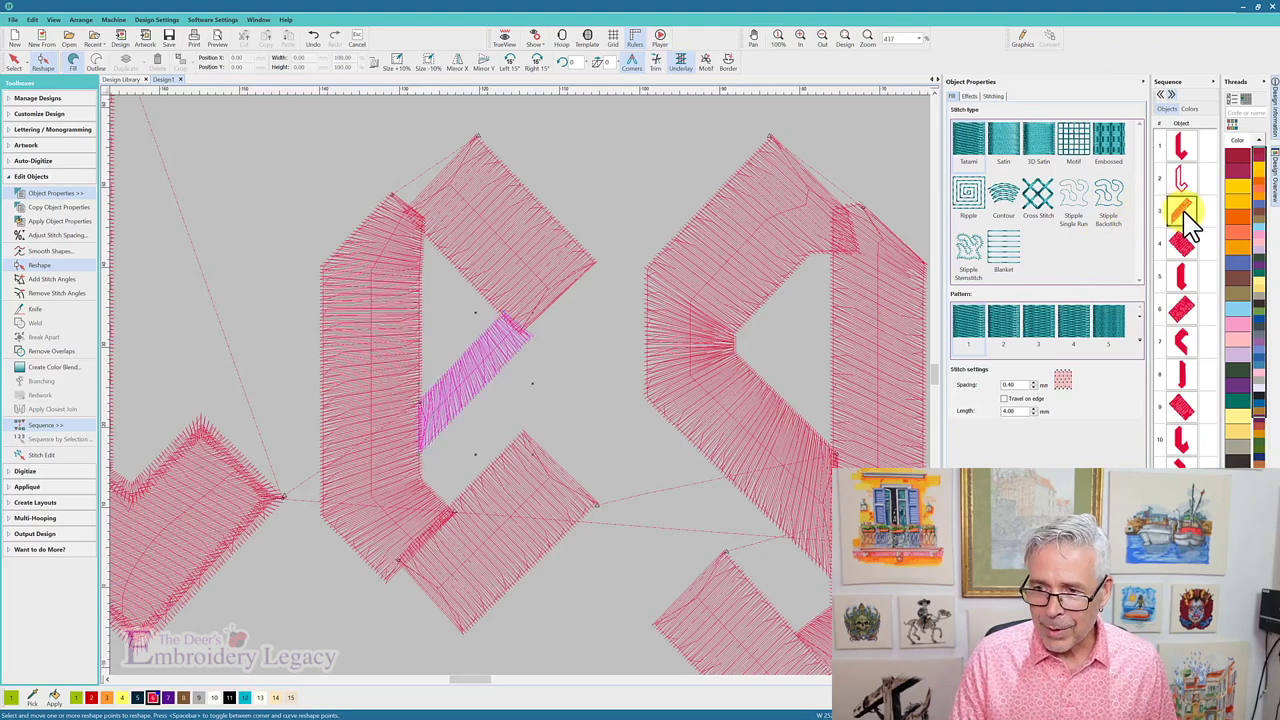
left_click(1181, 310, "shift")
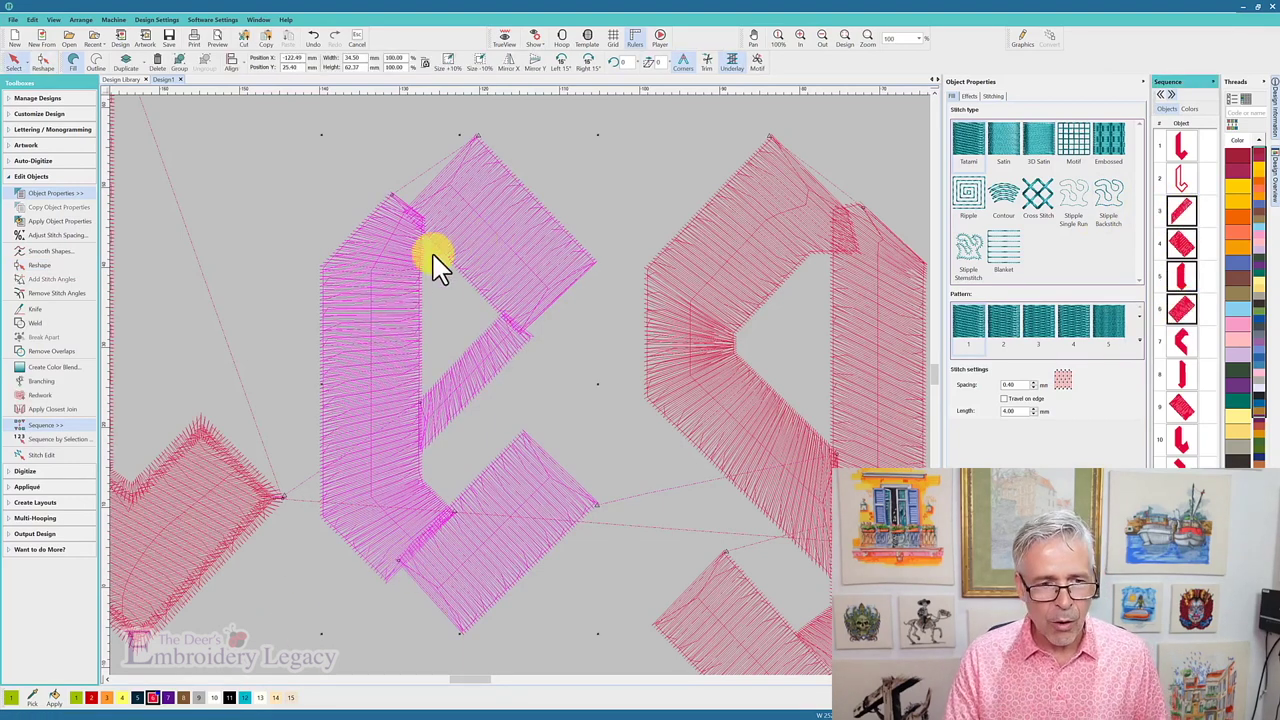
left_click(35, 323)
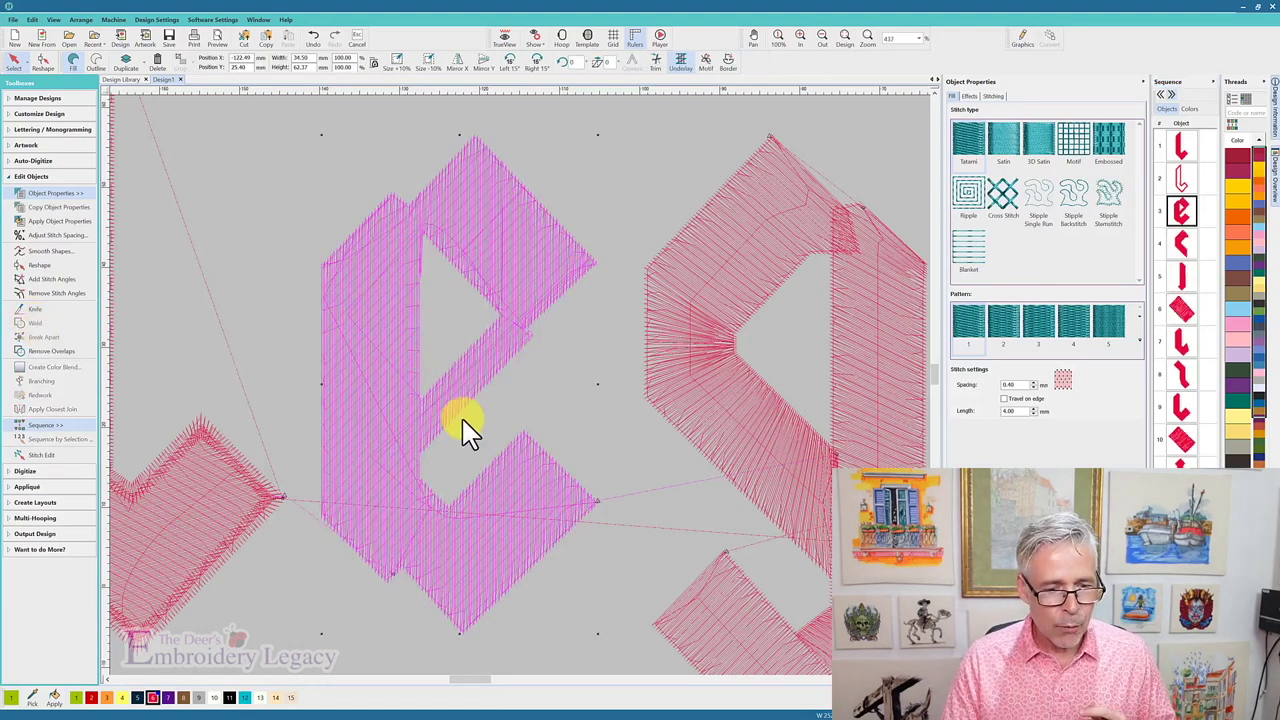
key("t")
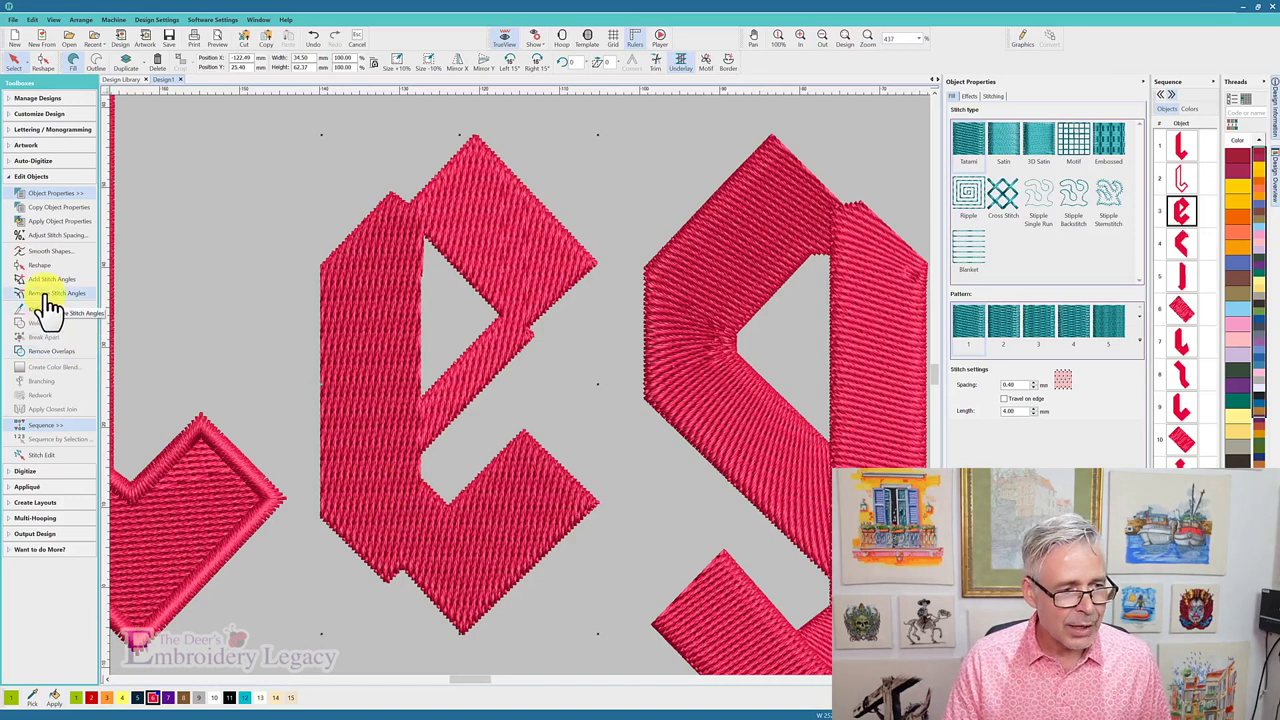
Duplicate the welded e, reorder the copy, and make it a 2.00 mm satin outline
right_click(1172, 206)
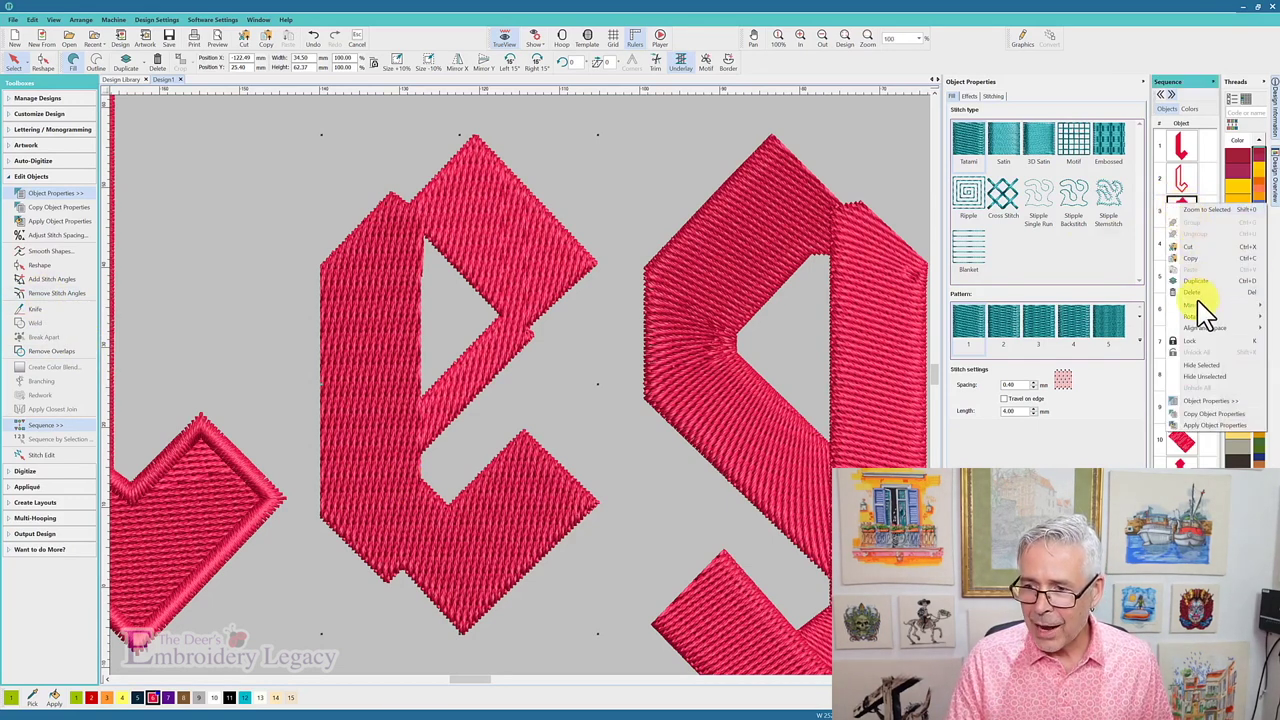
left_click(1200, 280)
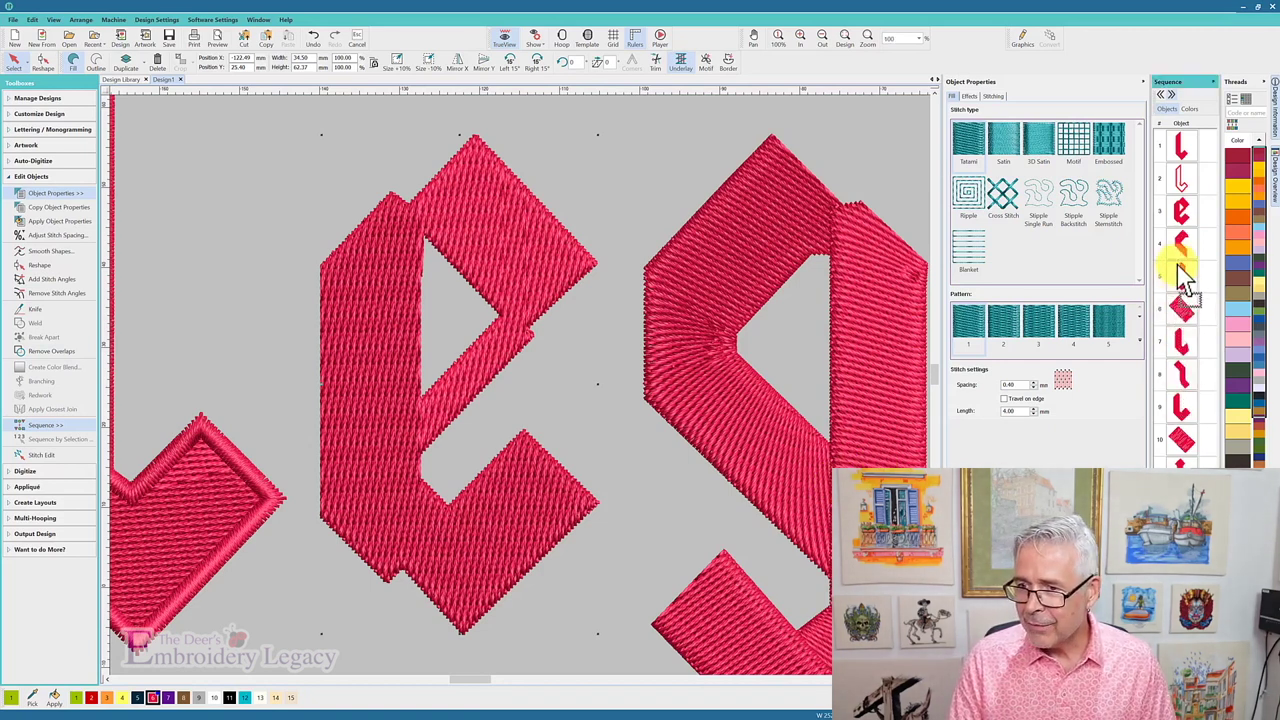
left_click_drag(1182, 212, 1186, 250)
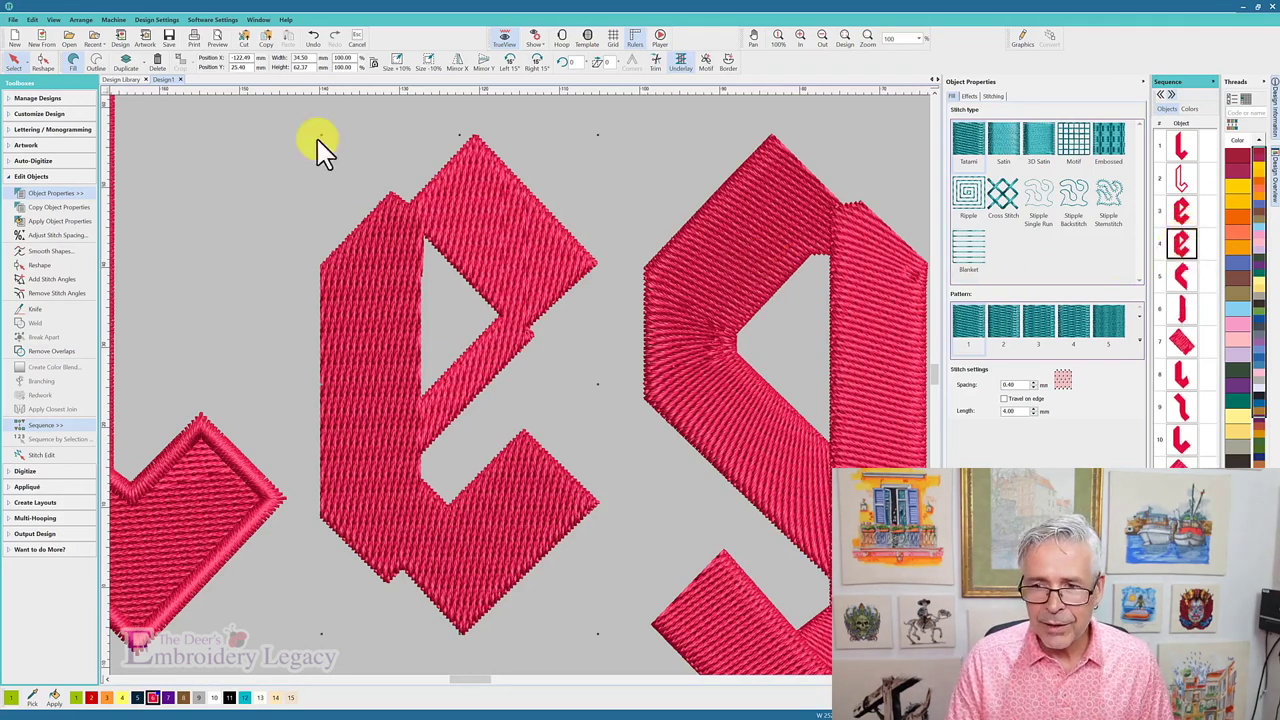
left_click(96, 64)
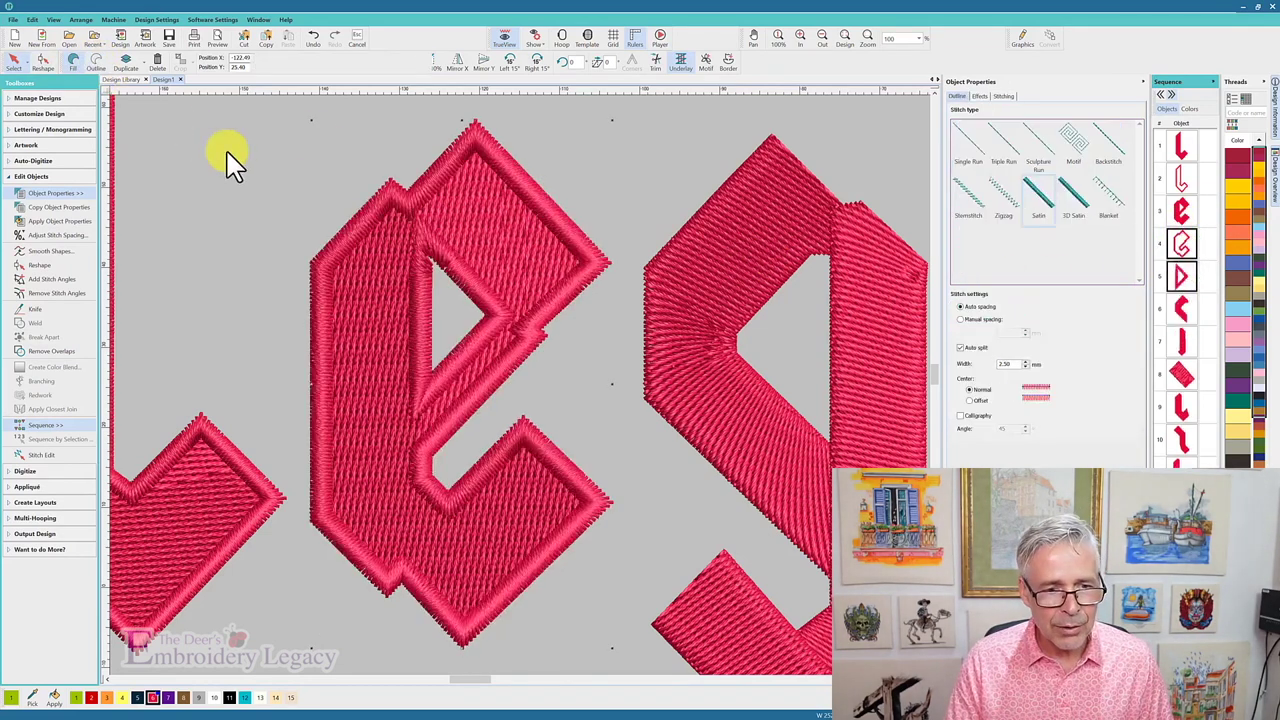
left_click(1013, 364)
type("2")
key("Return")
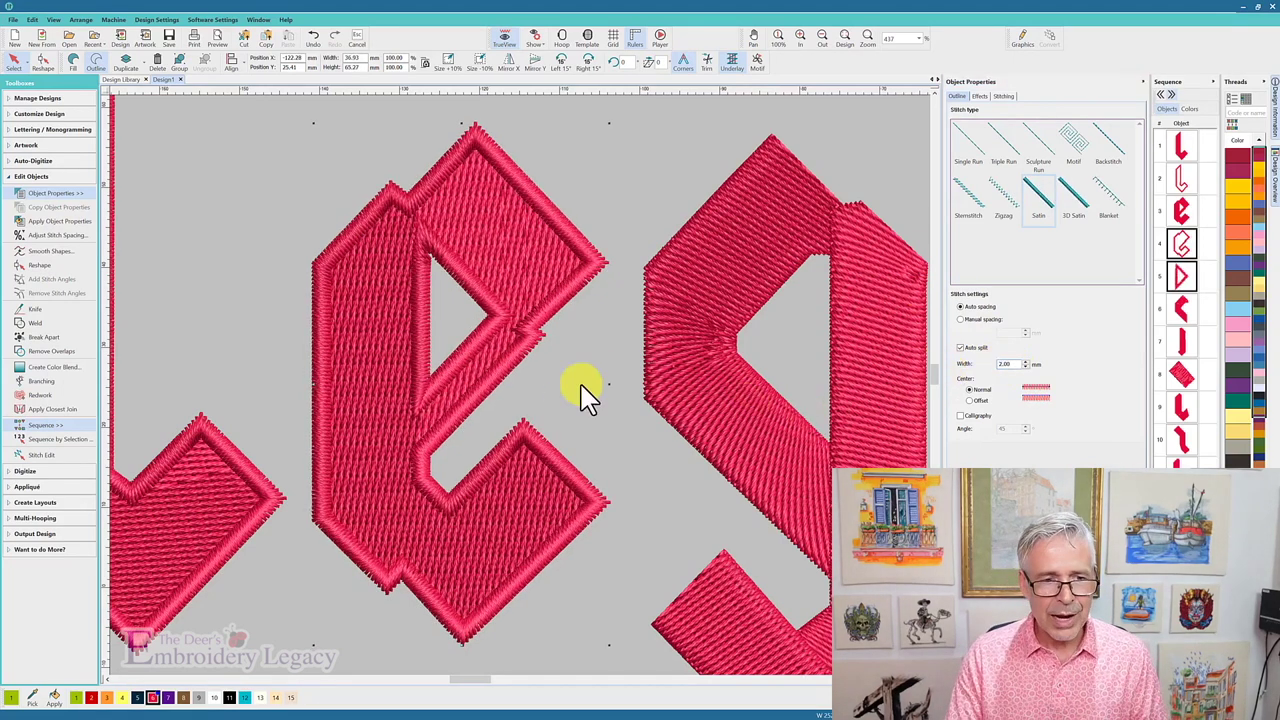
left_click(360, 488)
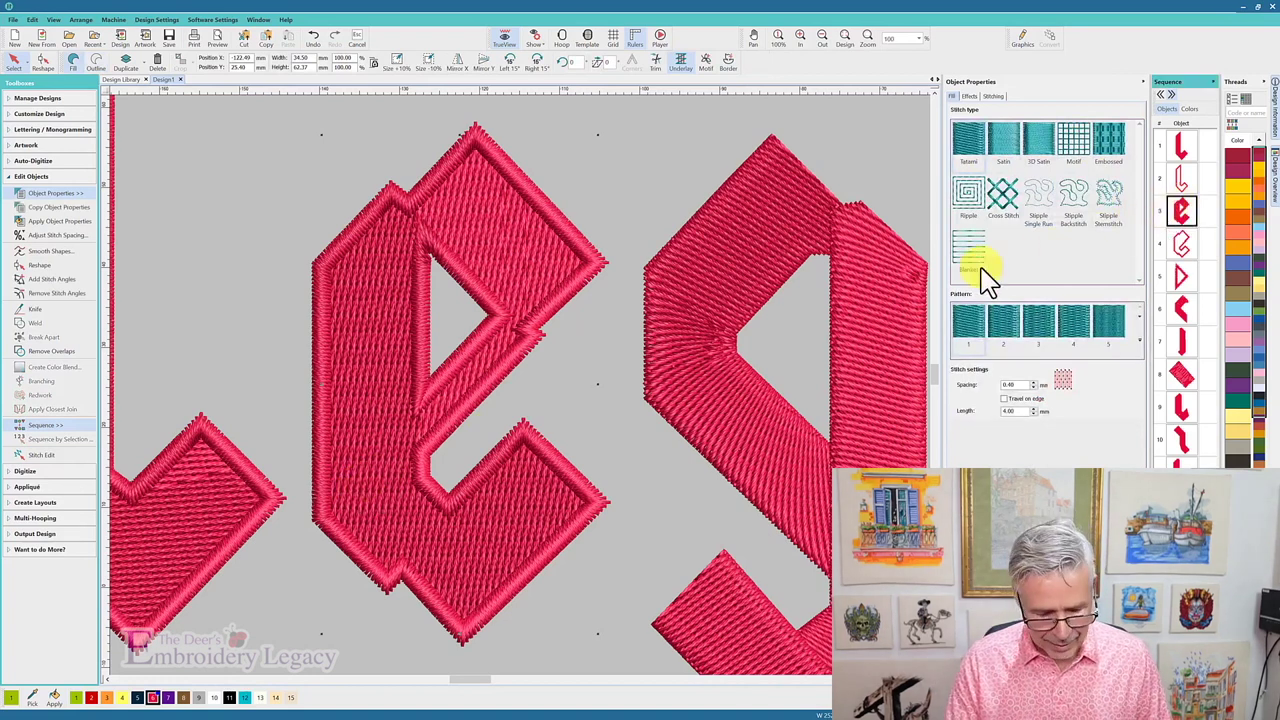
Remove the extra stitch angles from the e's fill in Reshape mode and zoom out
left_click(594, 363)
key("h")
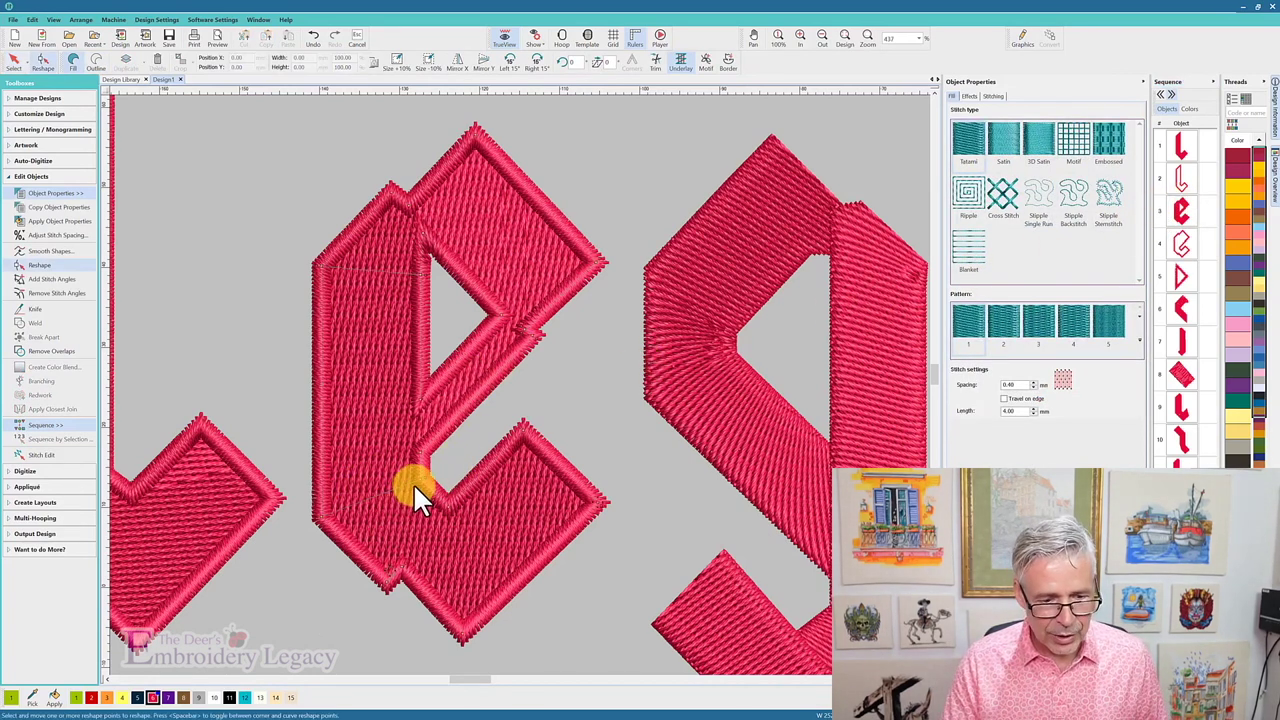
left_click(33, 295)
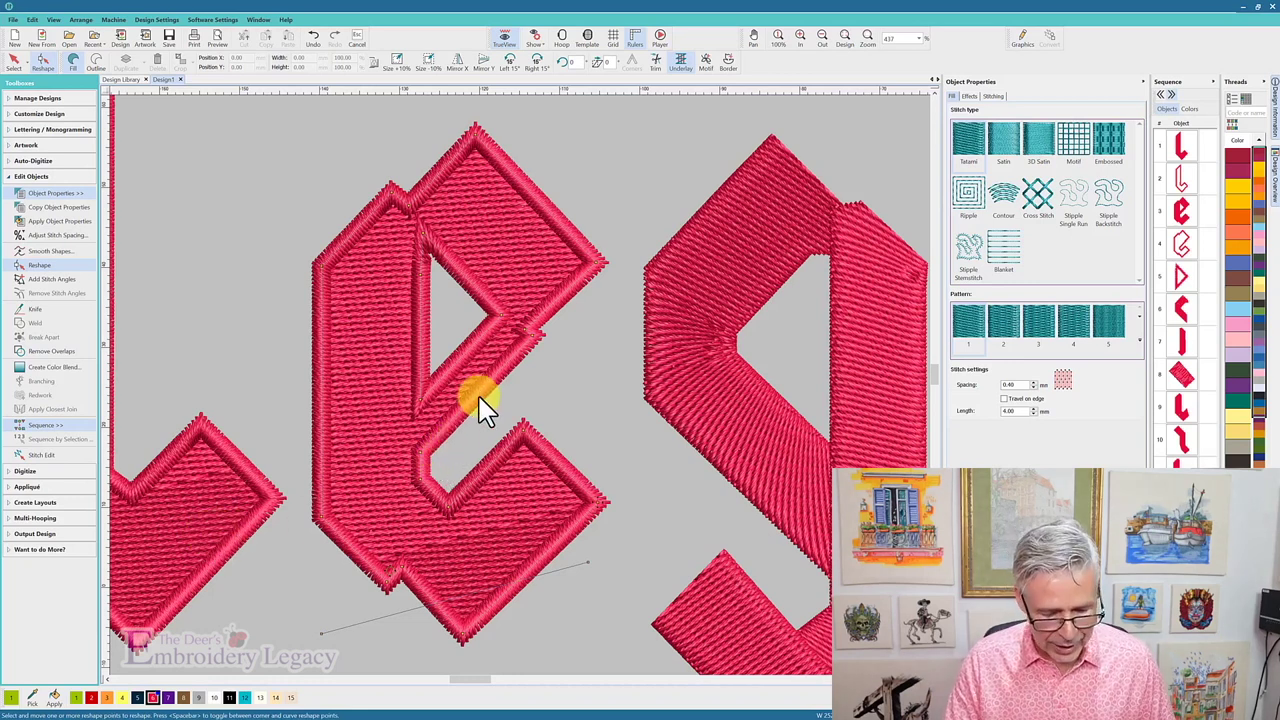
scroll(497, 380, "down", 3)
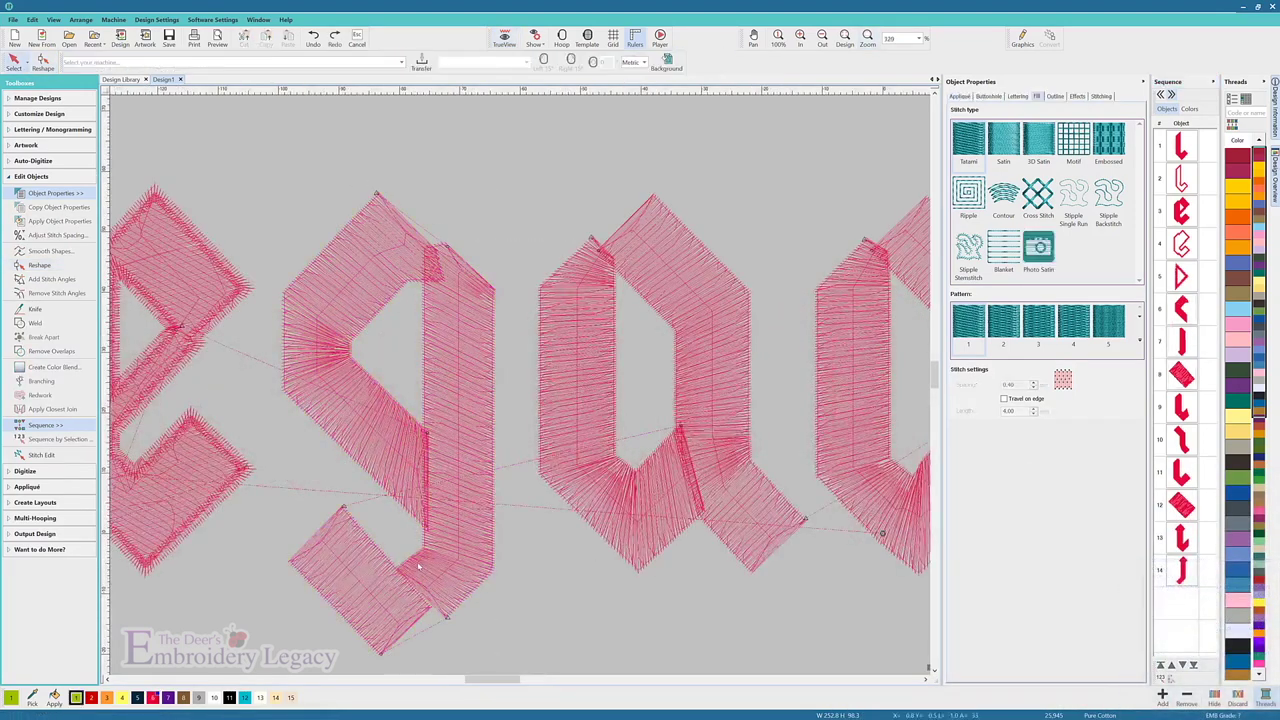
Weld the y's two parts into one and remove its converging stitch angles
left_click(443, 608)
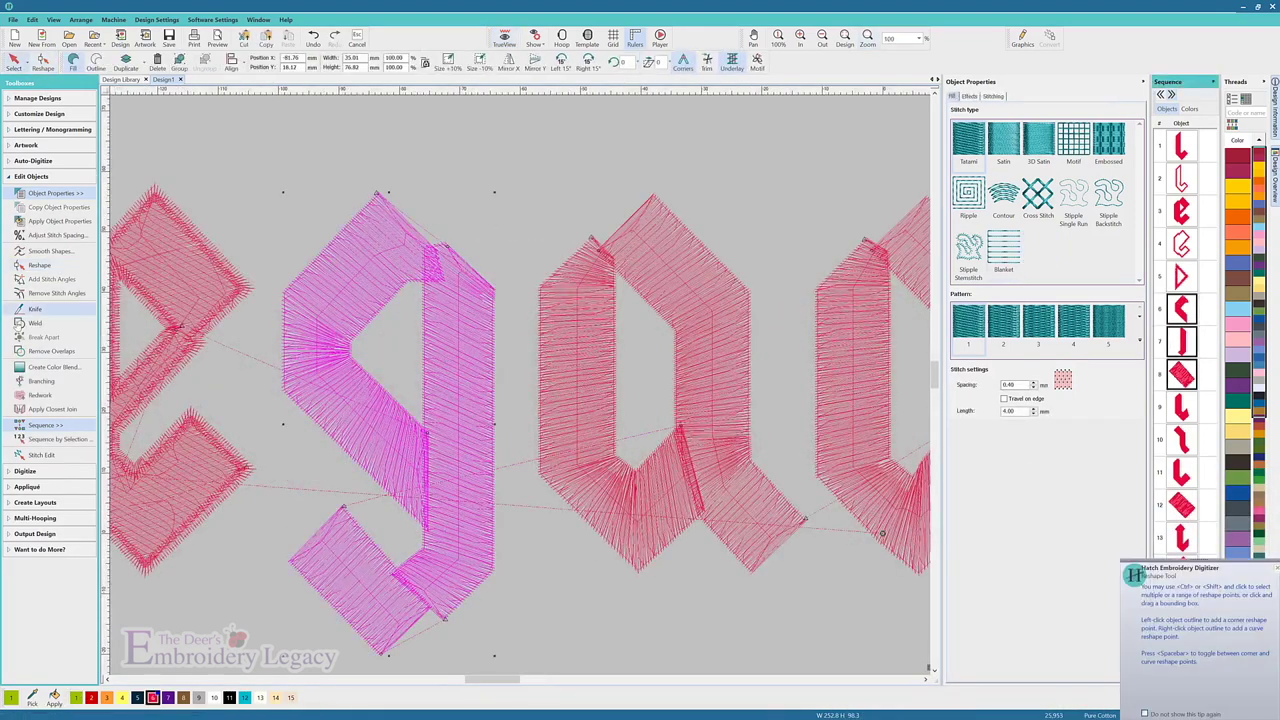
left_click(1183, 343)
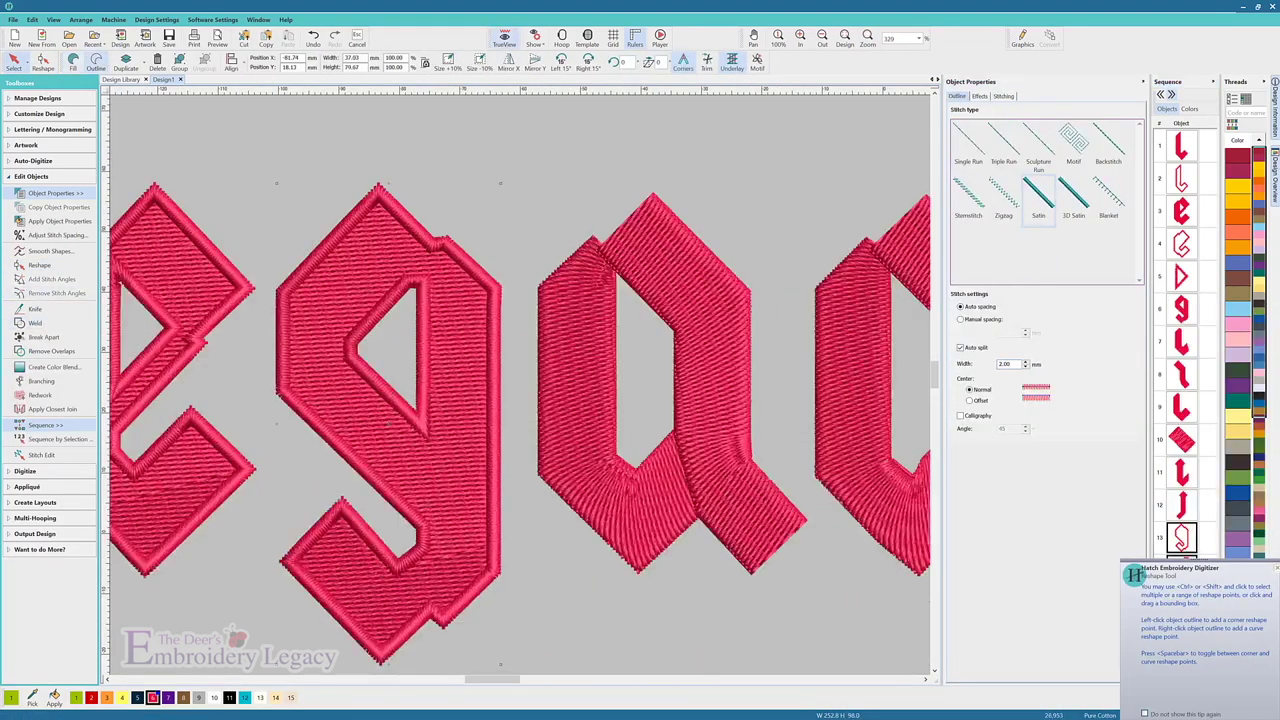
left_click(1183, 343)
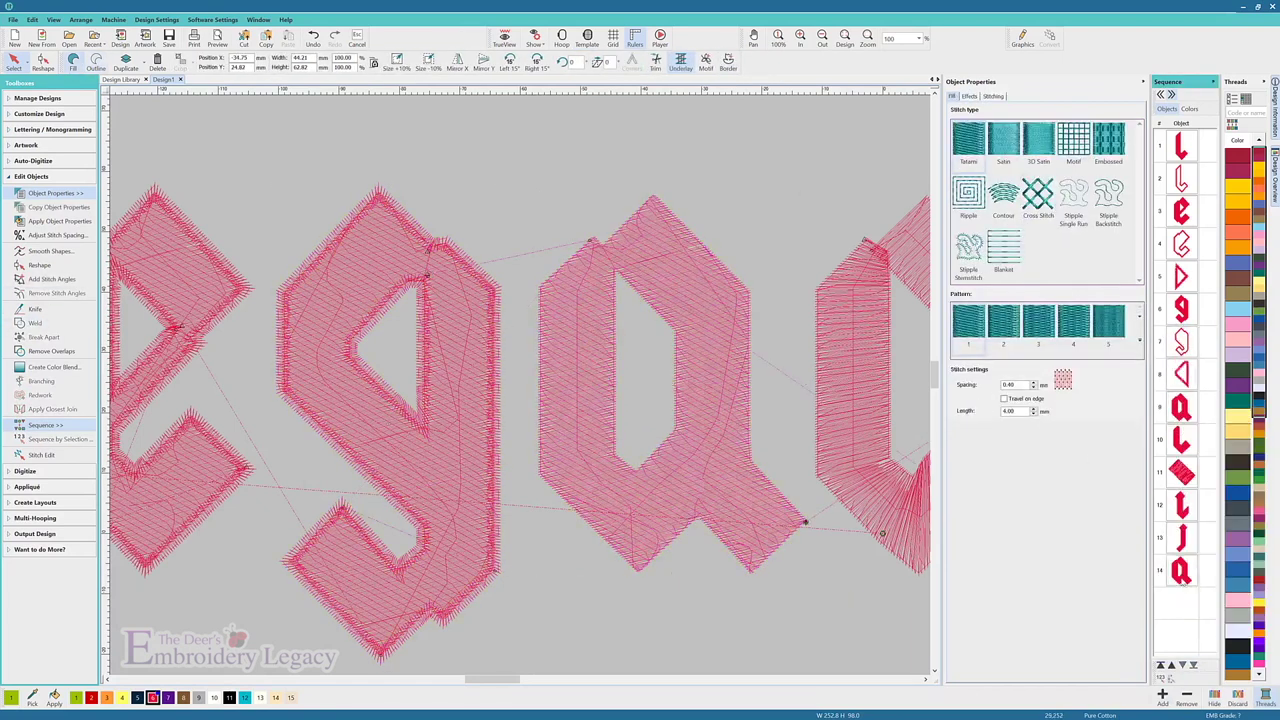
left_click(1183, 440)
left_click(1183, 472, "shift")
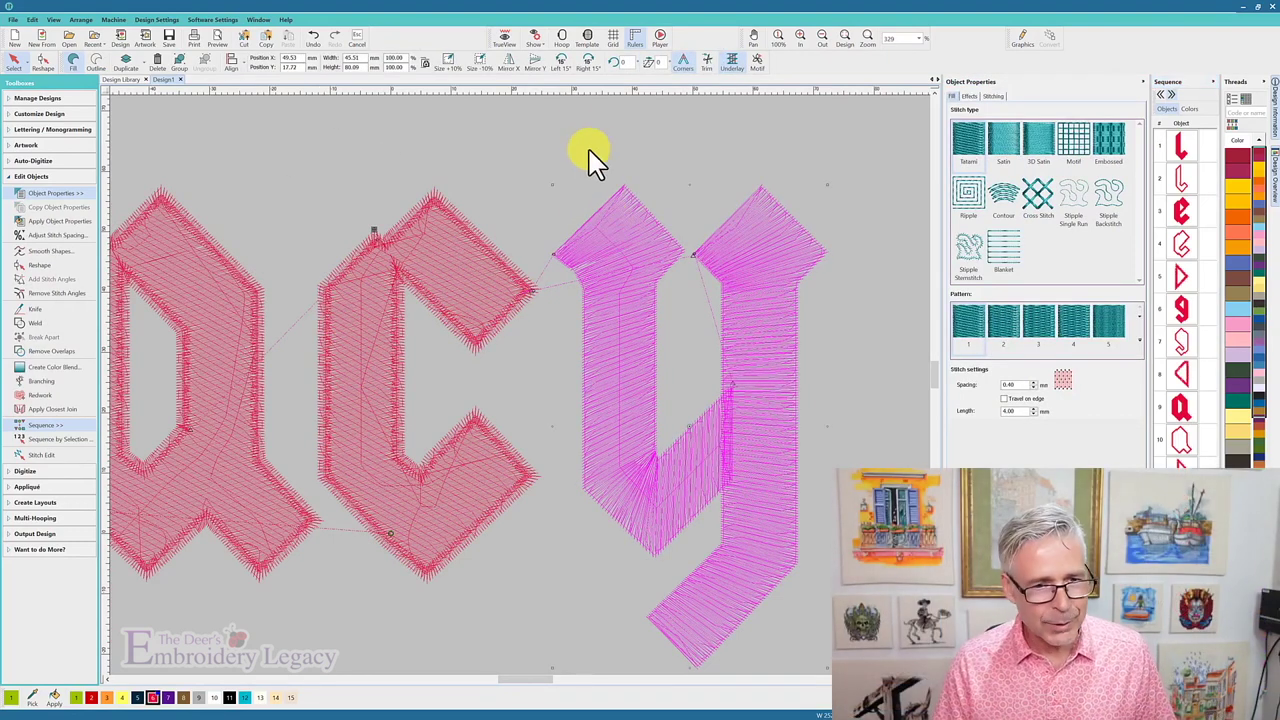
left_click(38, 324)
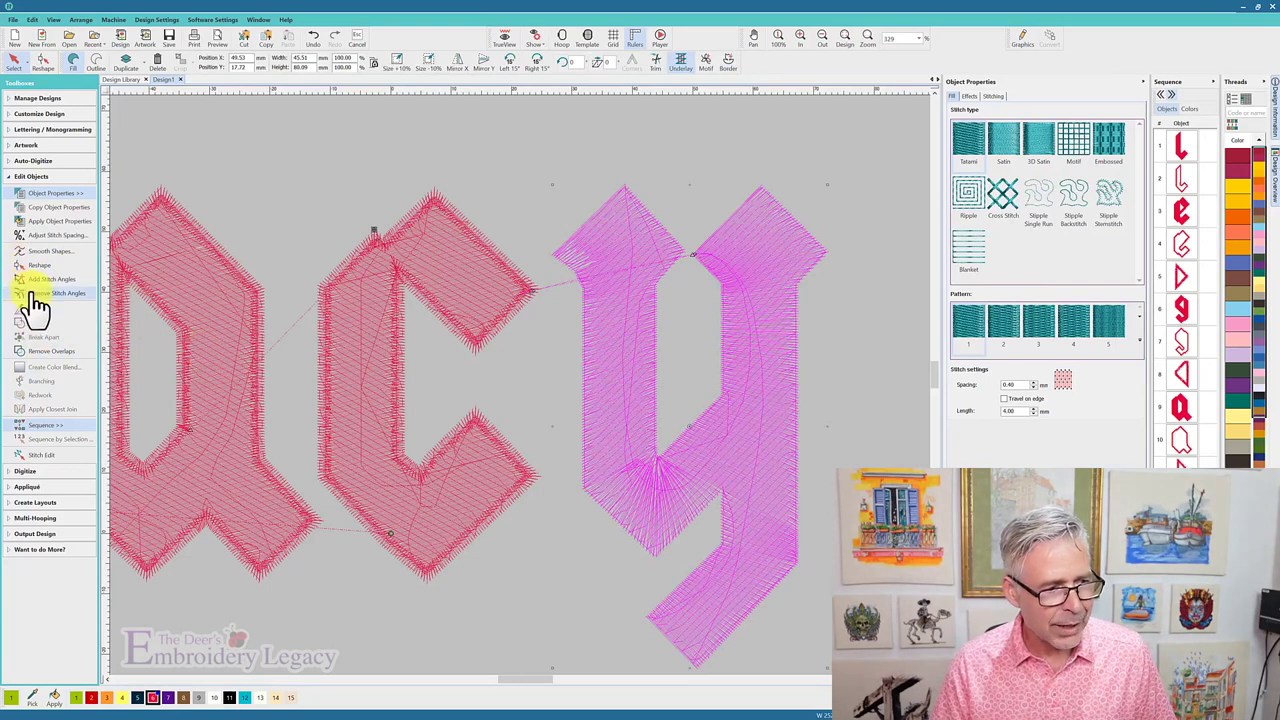
left_click(43, 293)
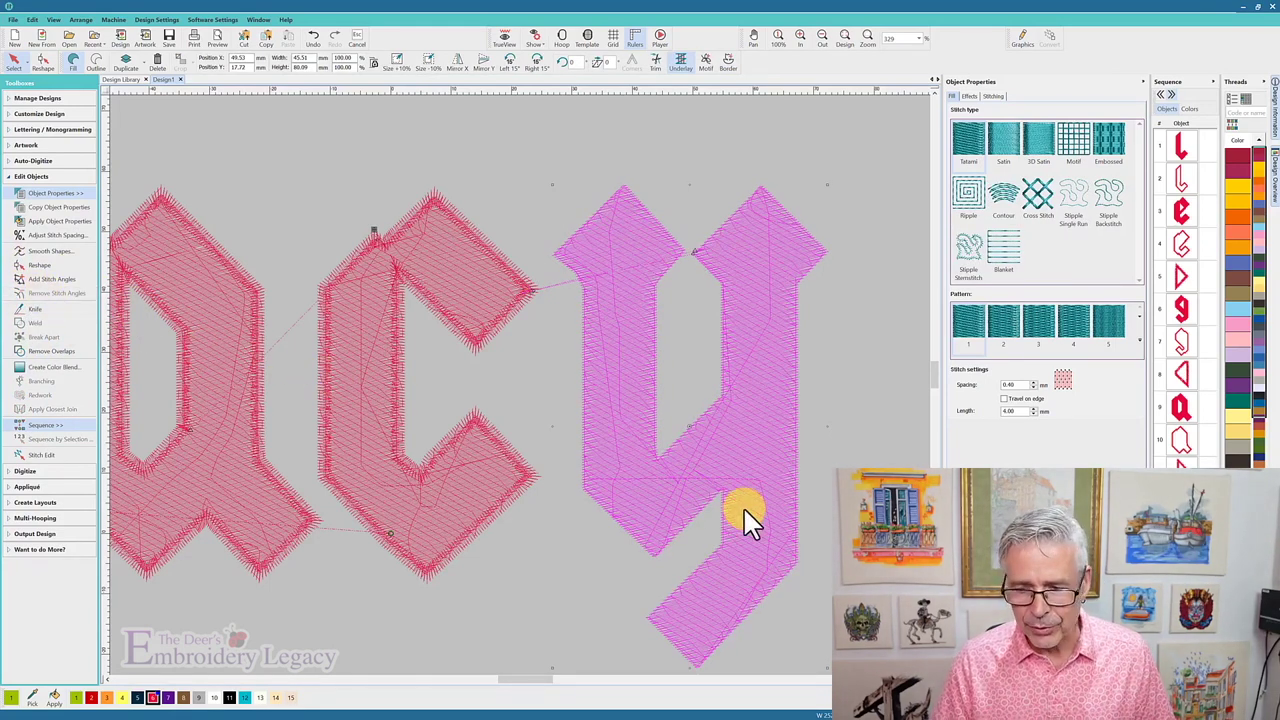
Duplicate the y and turn the copy into a 2 mm satin border
right_click(1180, 315)
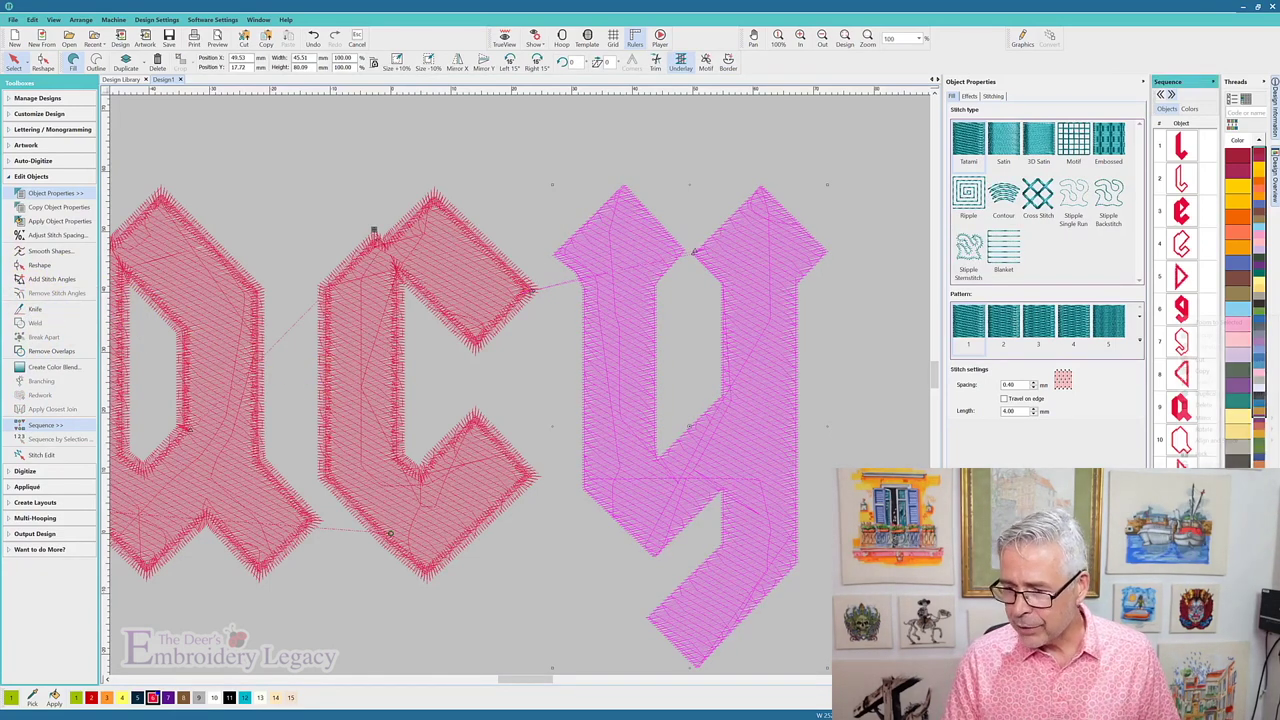
left_click(1205, 394)
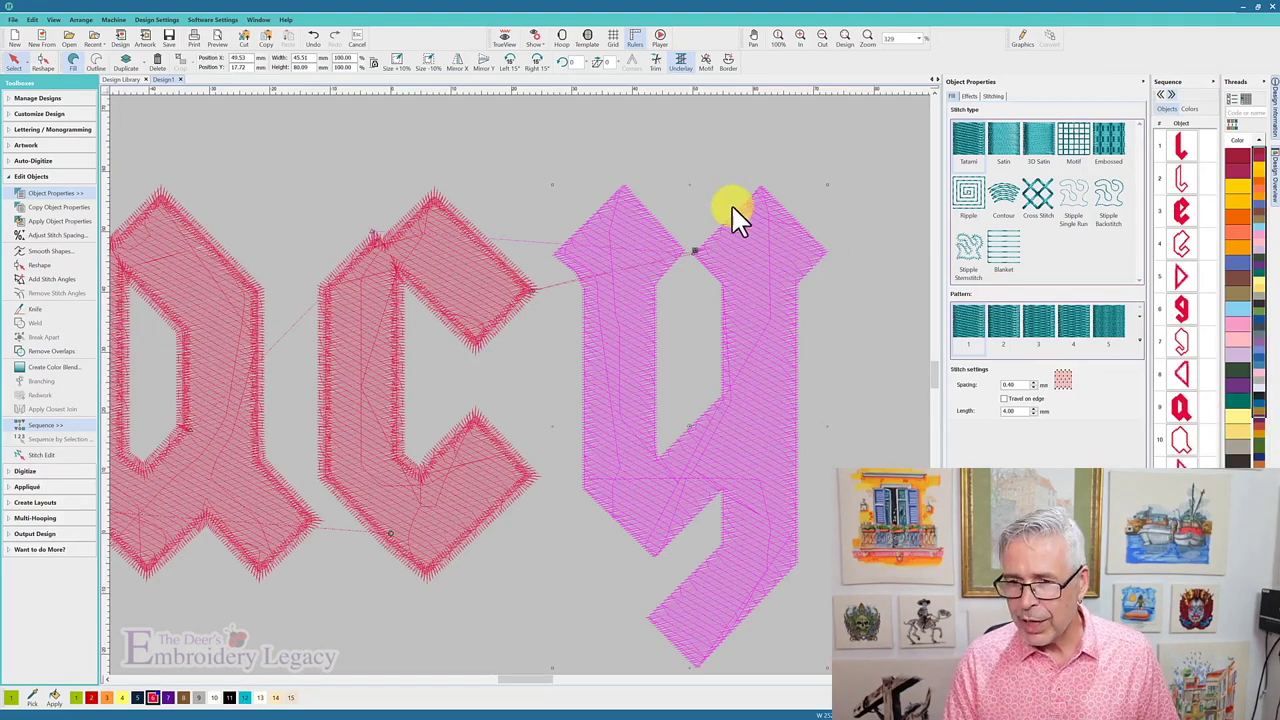
left_click(97, 60)
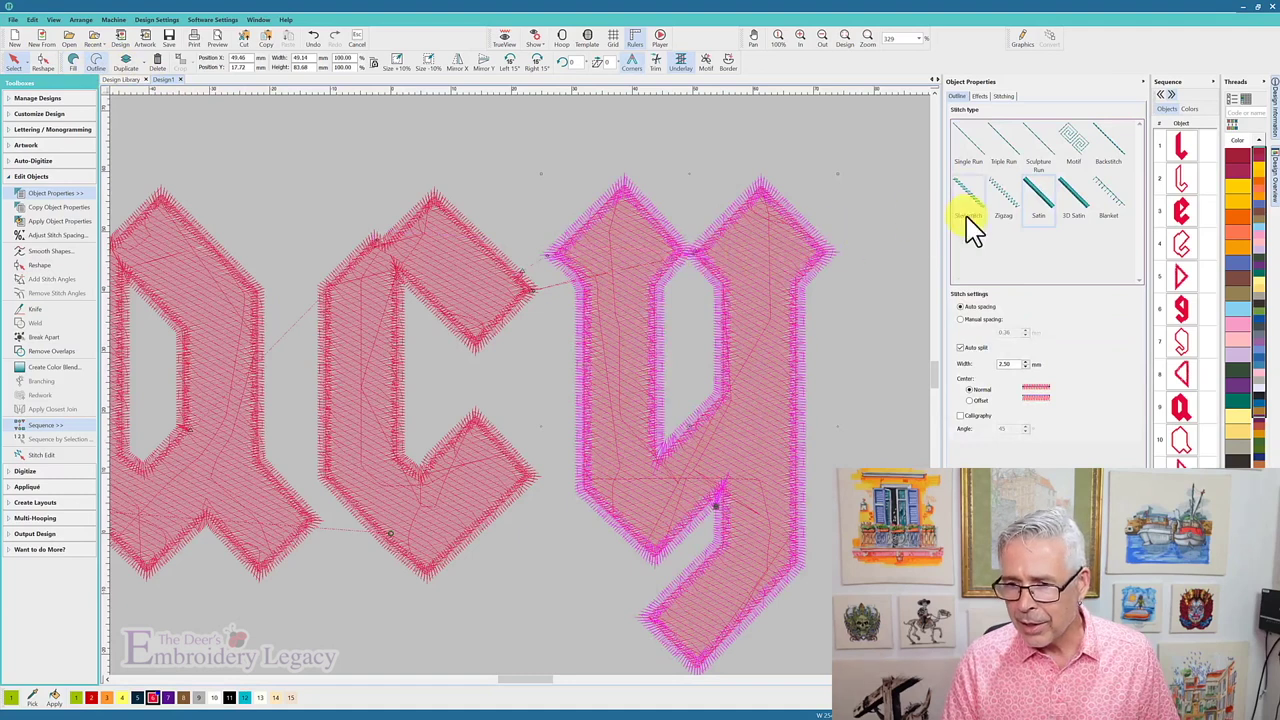
double_click(1014, 364)
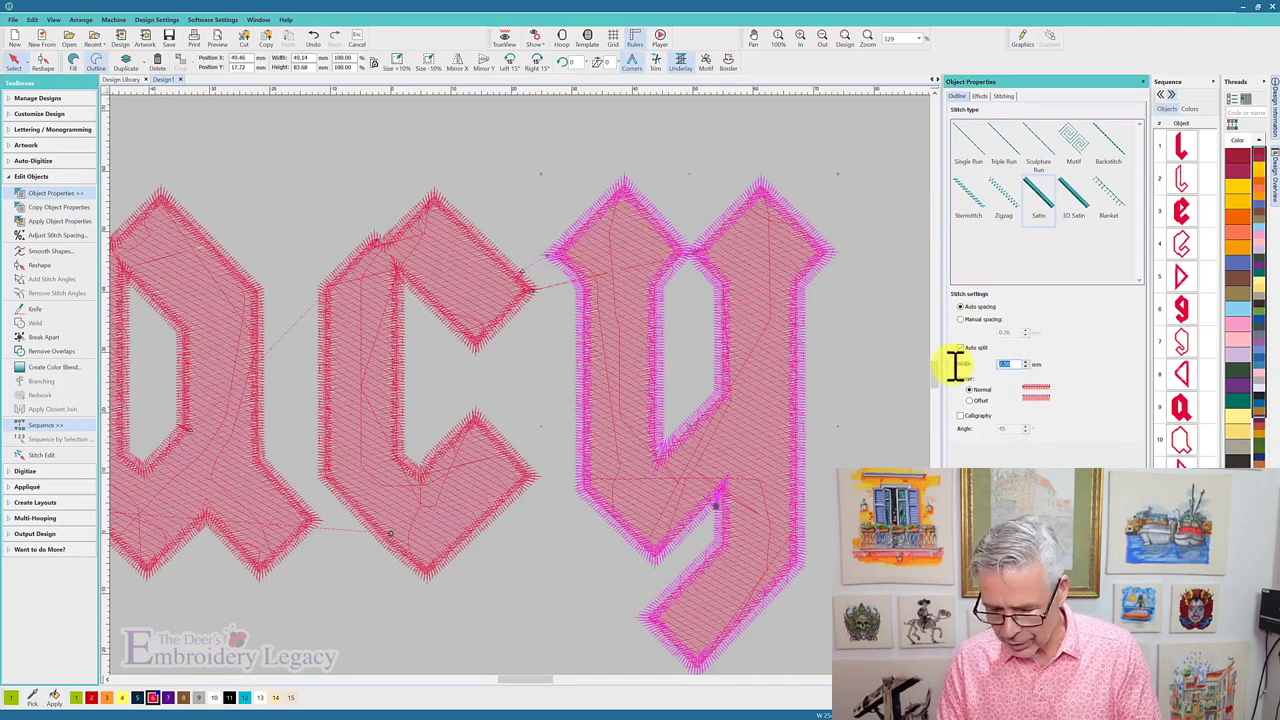
type("2")
key("Return")
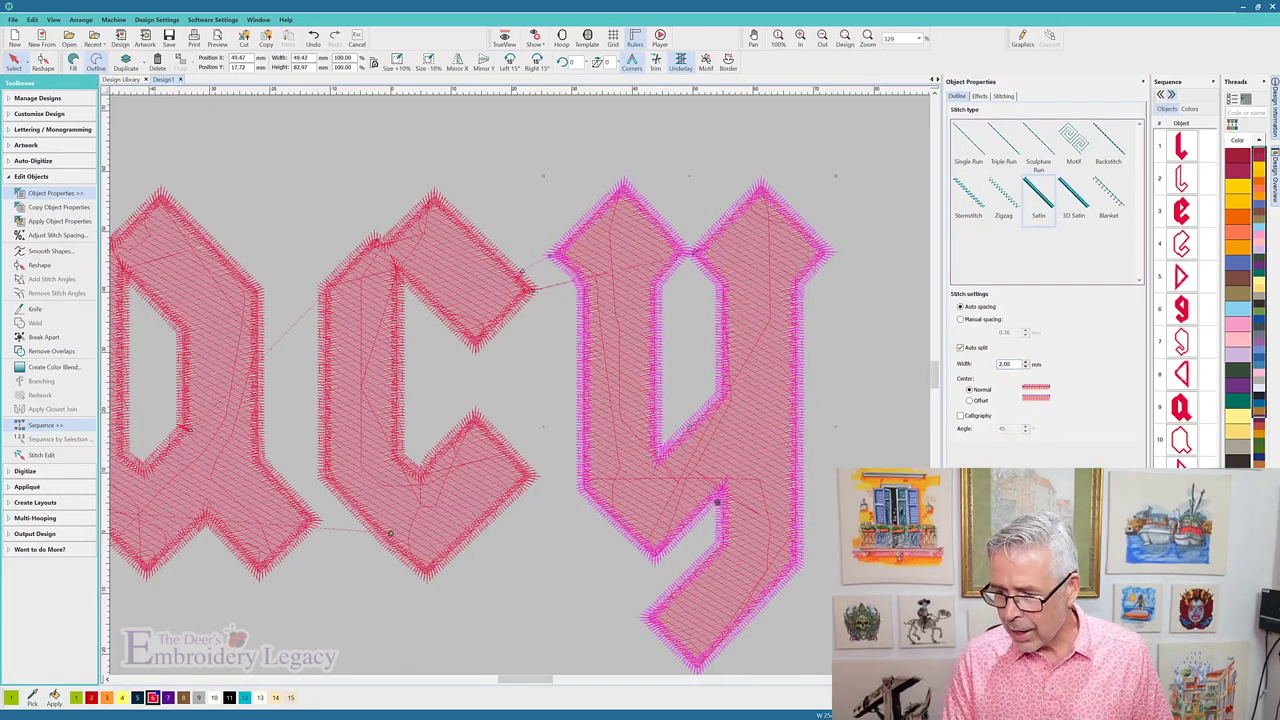
left_click(428, 384)
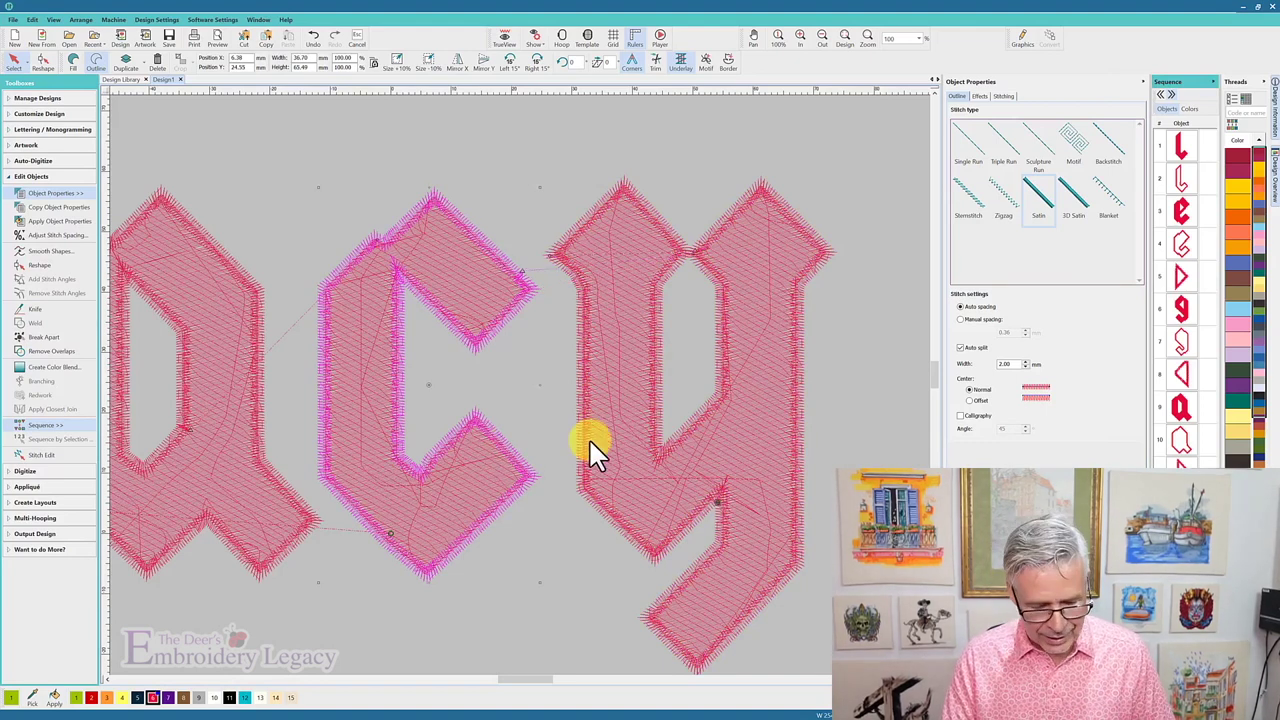
Select the L, e, g, a, c and y fill objects together in the Sequence panel
key("t")
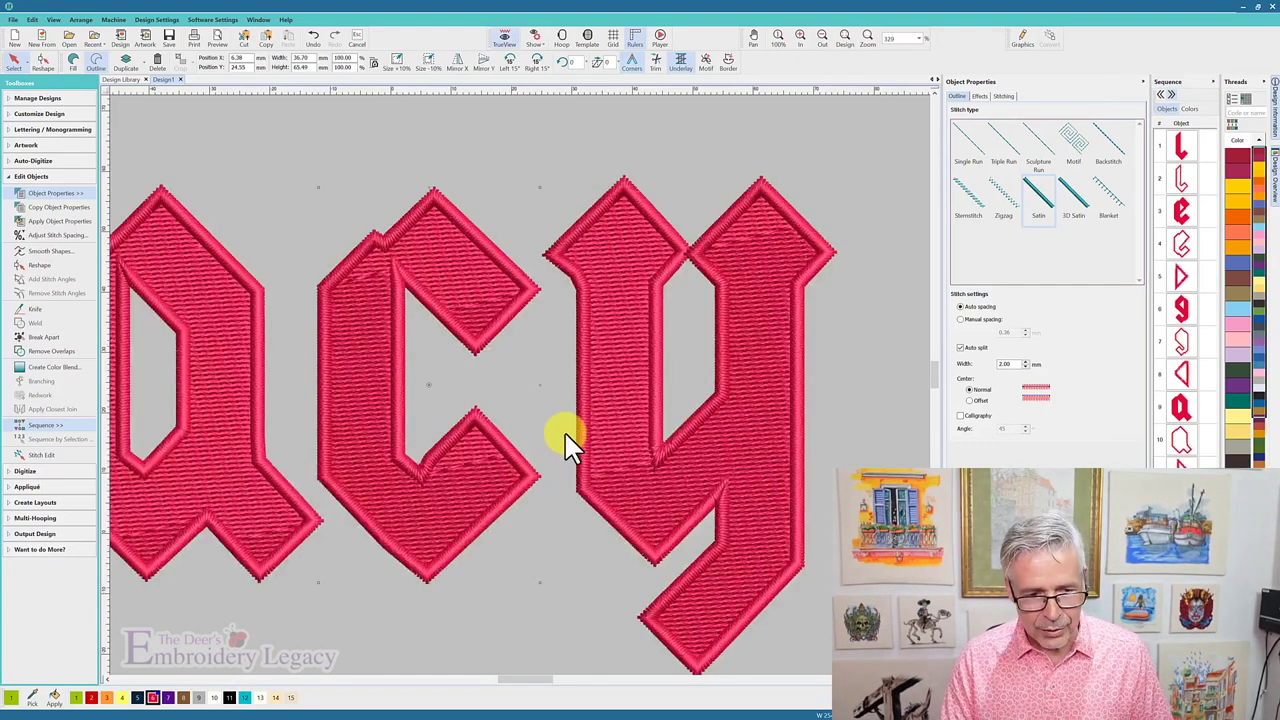
scroll(417, 425, "down", 3)
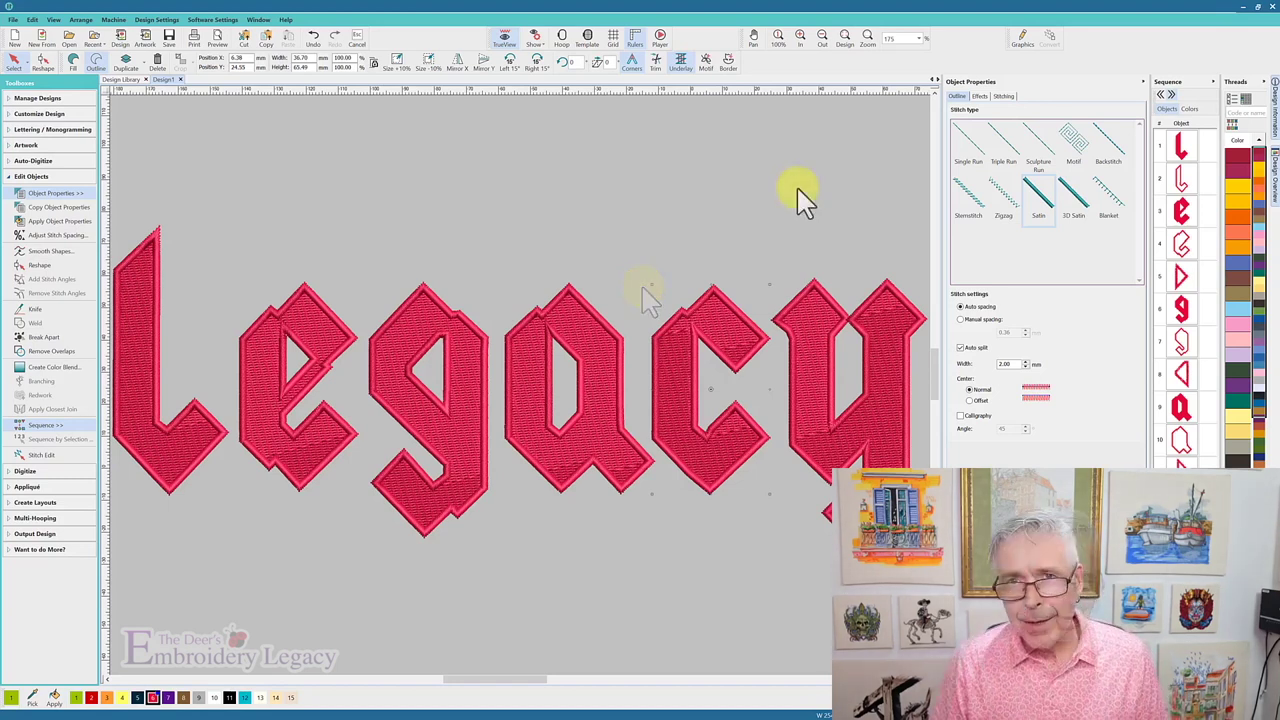
left_click(1183, 148)
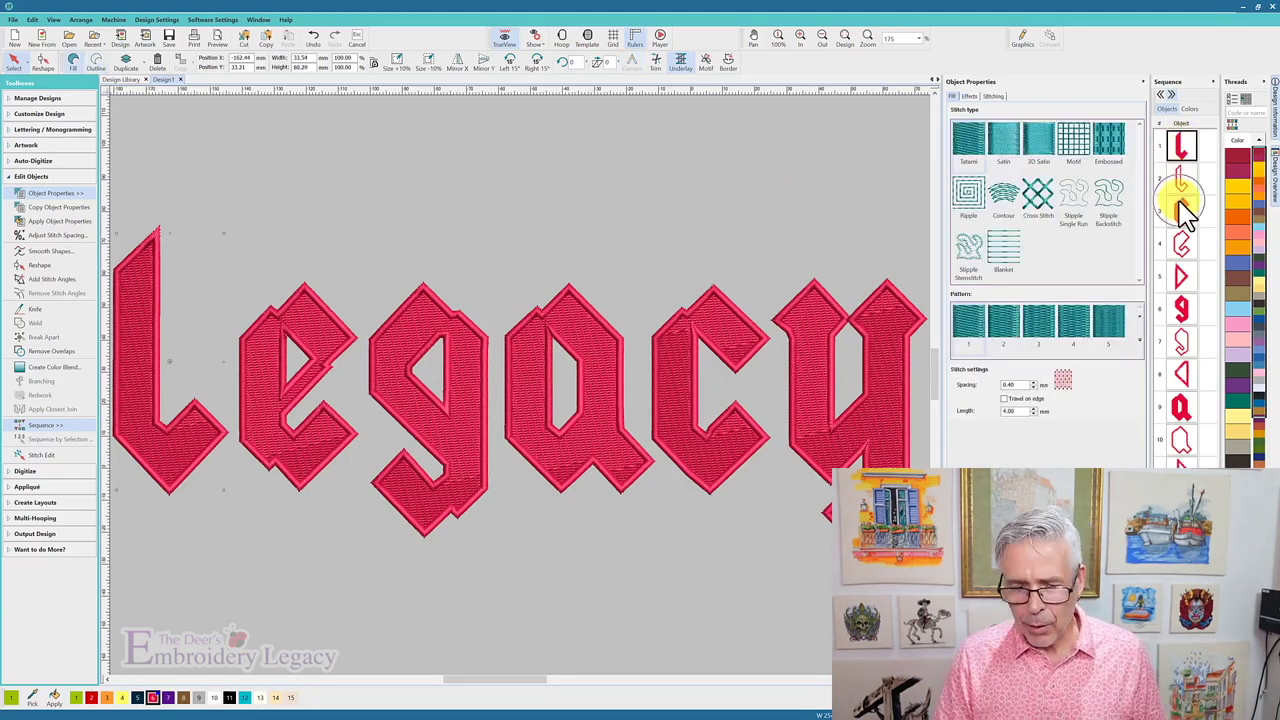
key("t")
left_click(1184, 215, "ctrl")
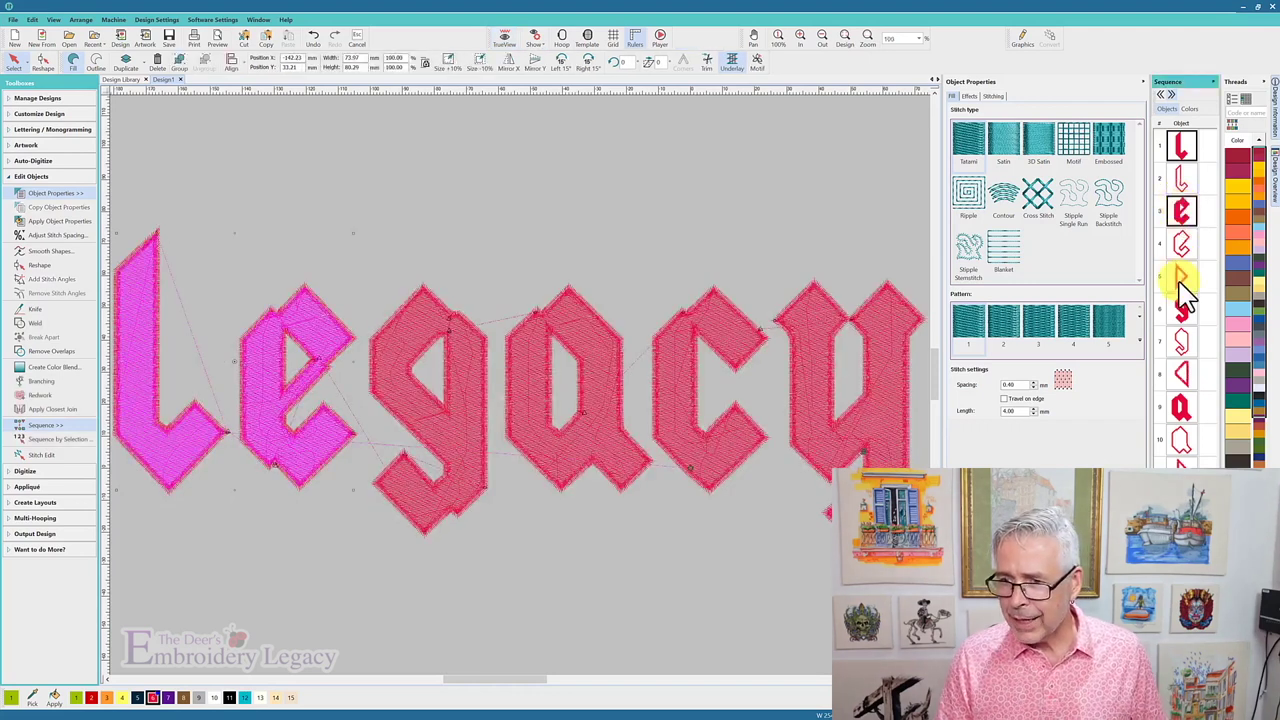
left_click(1182, 310, "ctrl")
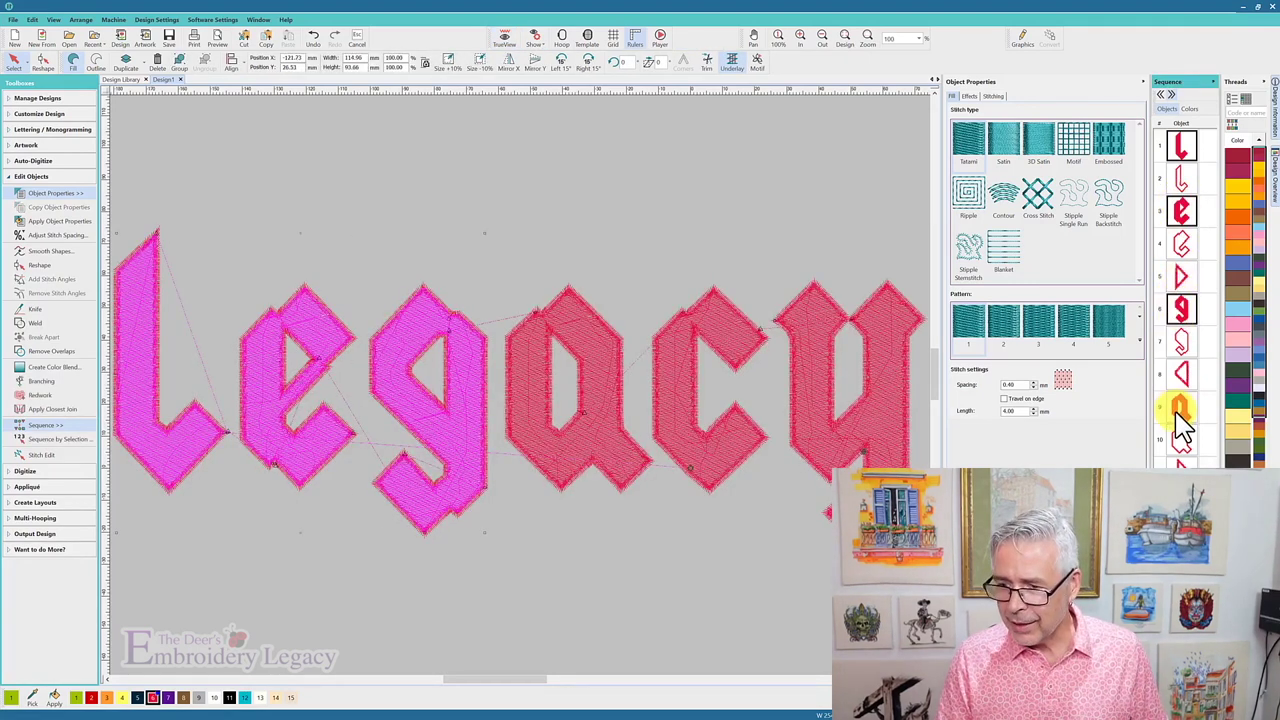
left_click(1182, 407, "ctrl")
left_click(1182, 504, "ctrl")
left_click(1182, 601, "ctrl")
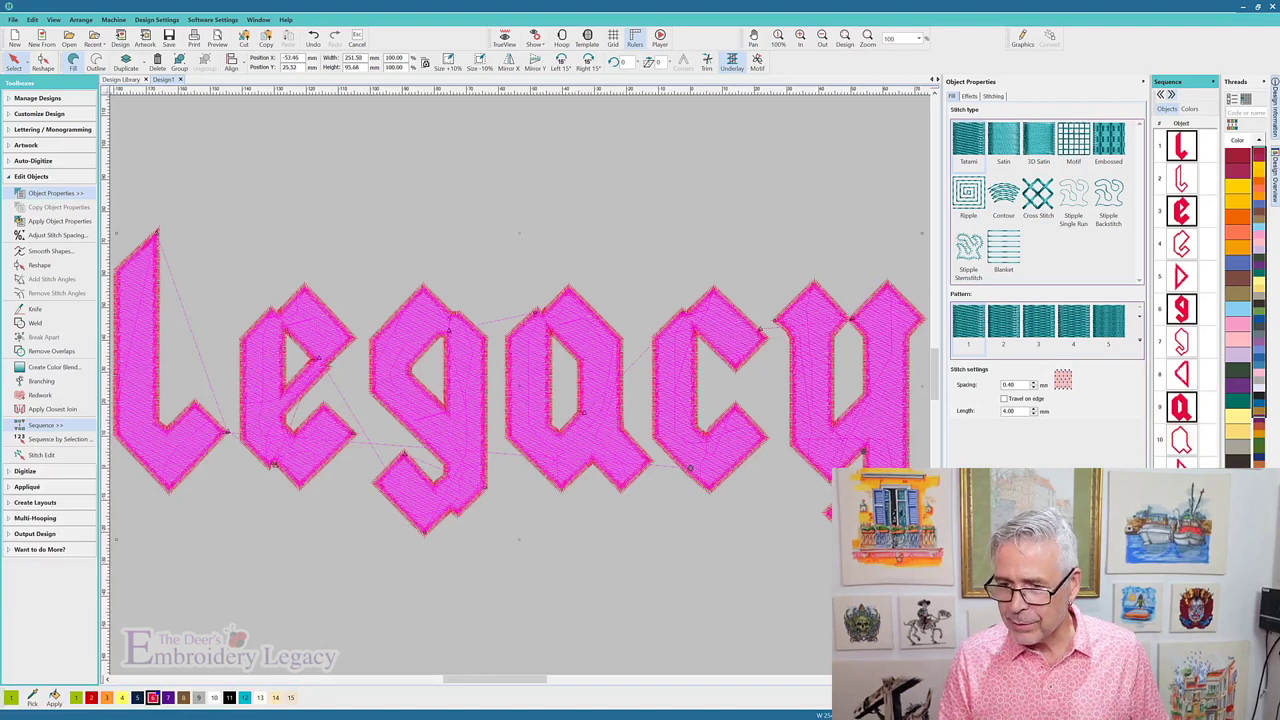
Give the fills a single Tatami underlay at 4.00 mm length and 5.00 mm spacing
left_click(991, 96)
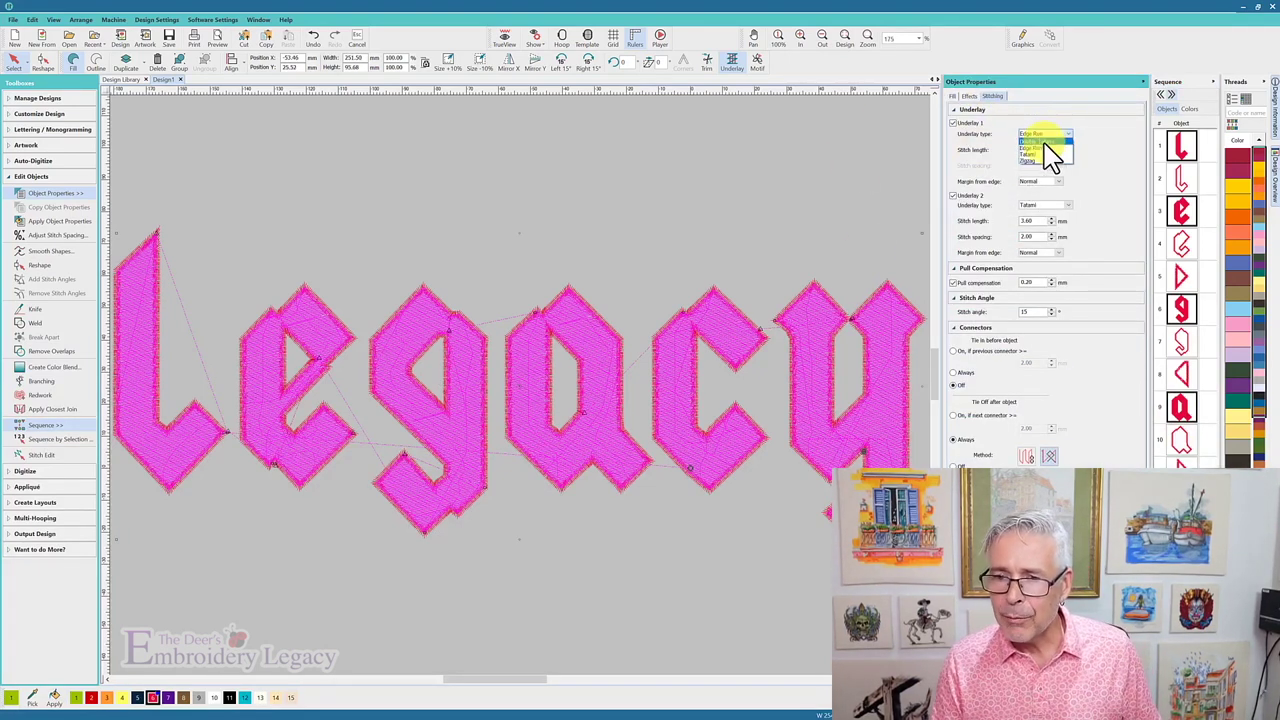
left_click(953, 130)
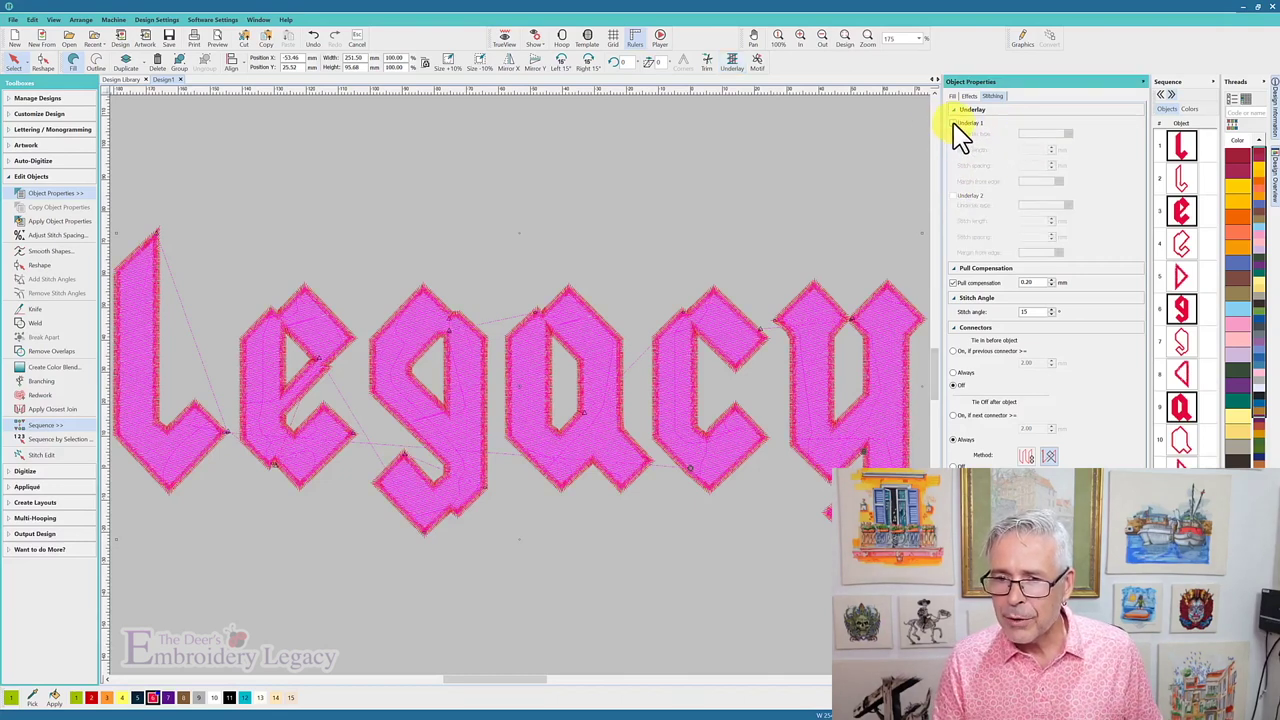
left_click(954, 123)
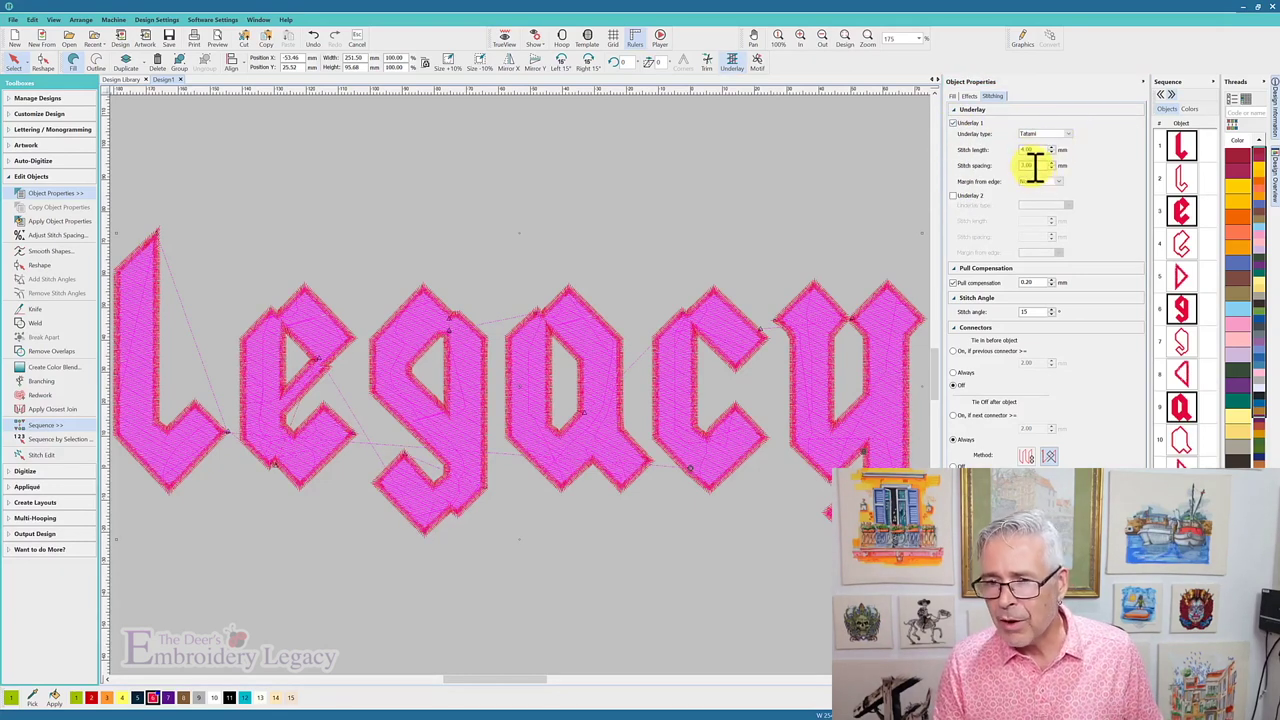
left_click_drag(1034, 164, 980, 155)
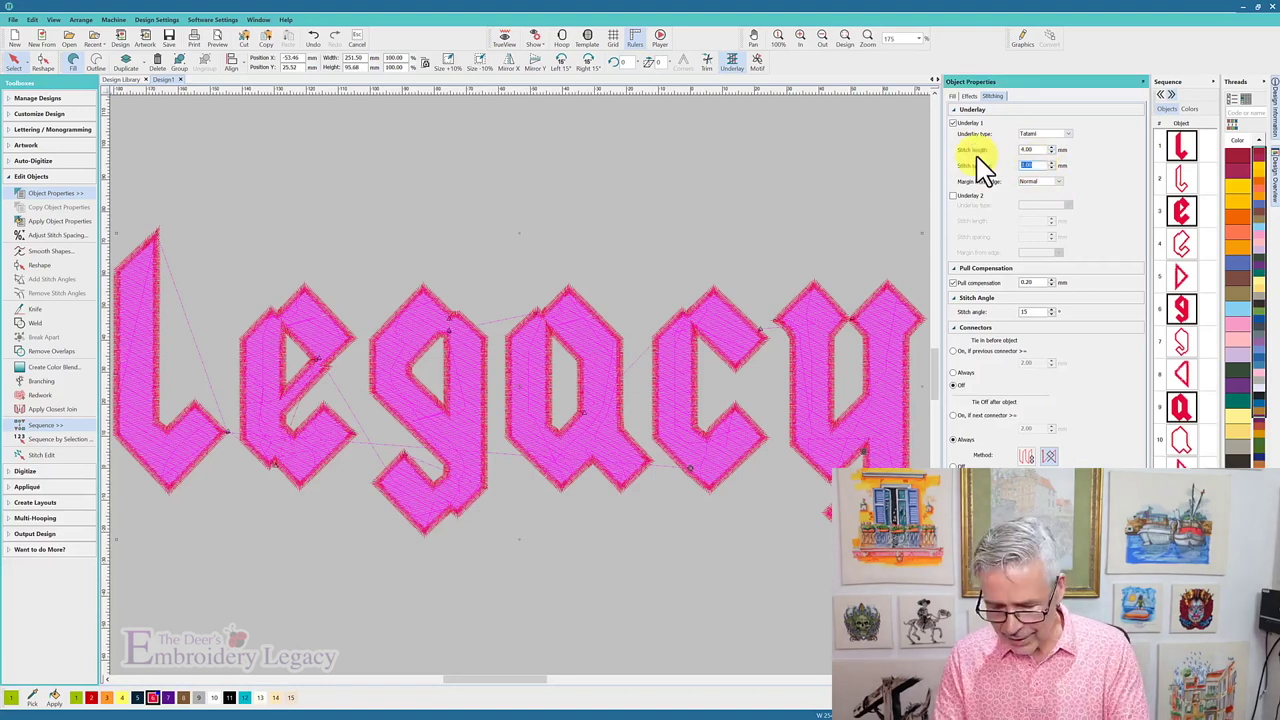
key("Return")
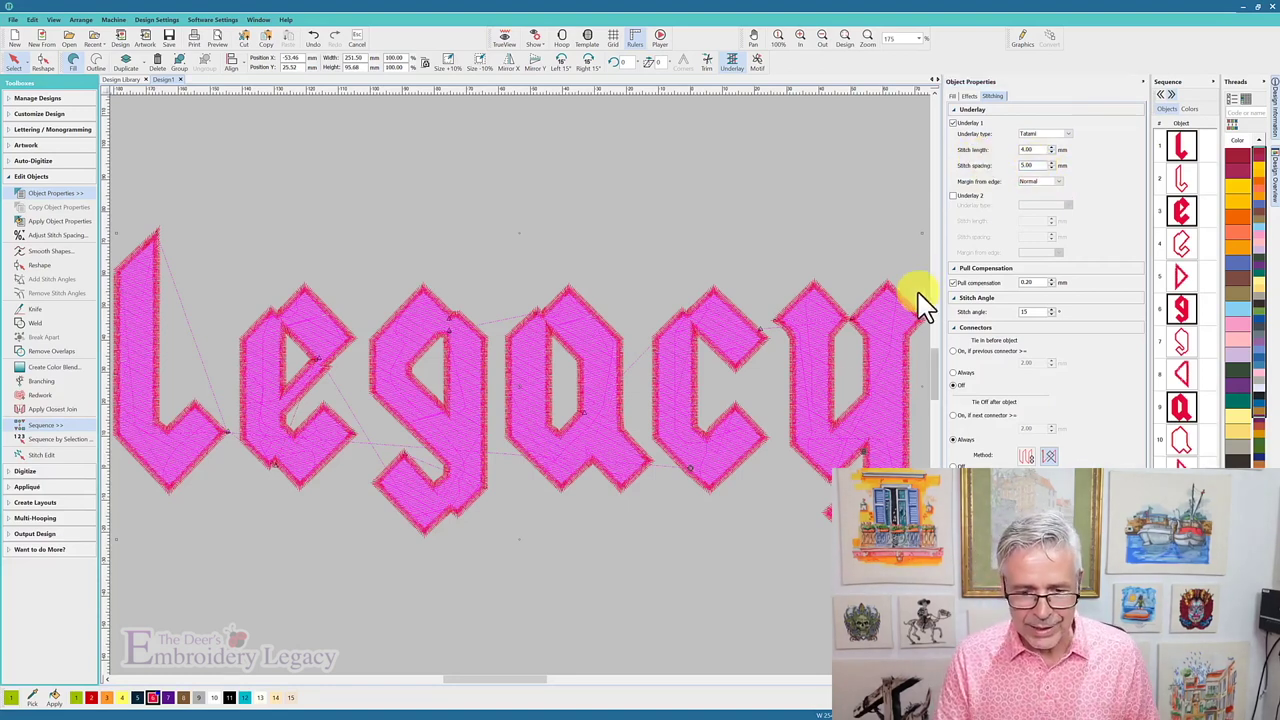
left_click(786, 208)
Select the satin border objects of all the Legacy letters in the Sequence panel
left_click(1176, 186)
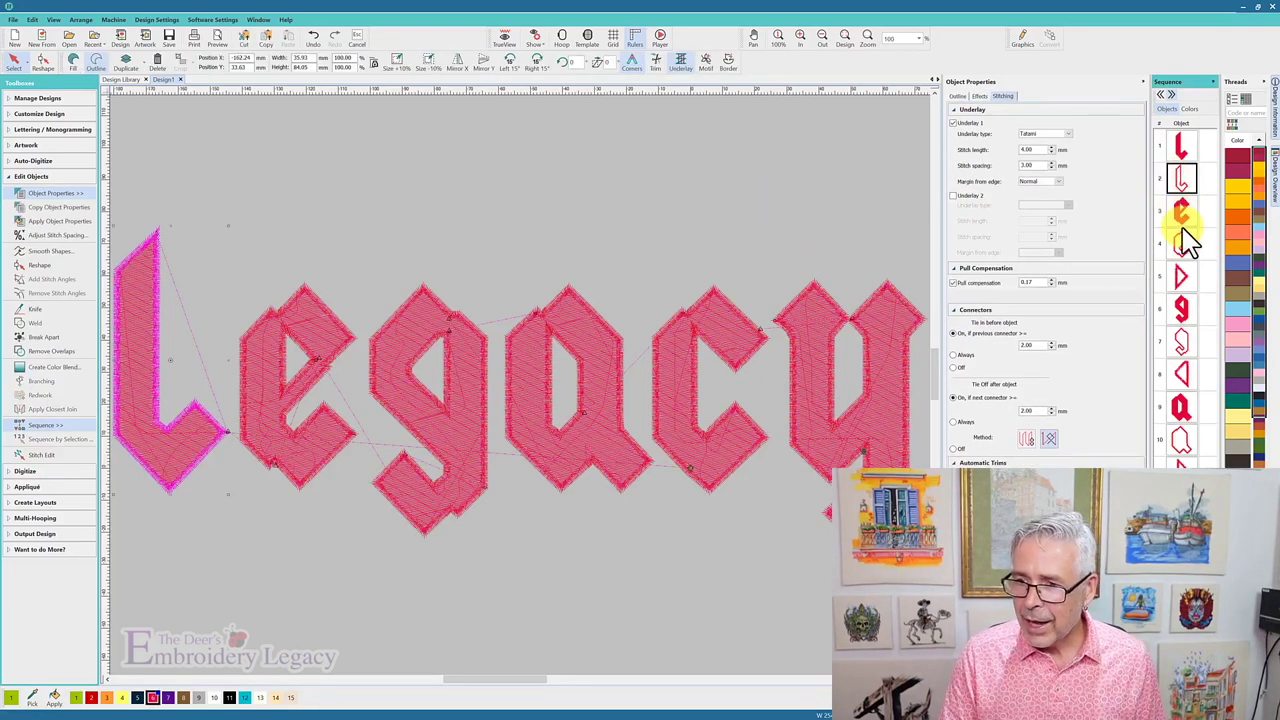
left_click(1184, 243, "ctrl")
left_click(1182, 278, "ctrl")
left_click(1182, 309, "ctrl")
left_click(1182, 342, "ctrl")
left_click(1182, 374, "ctrl")
left_click(1182, 407, "ctrl")
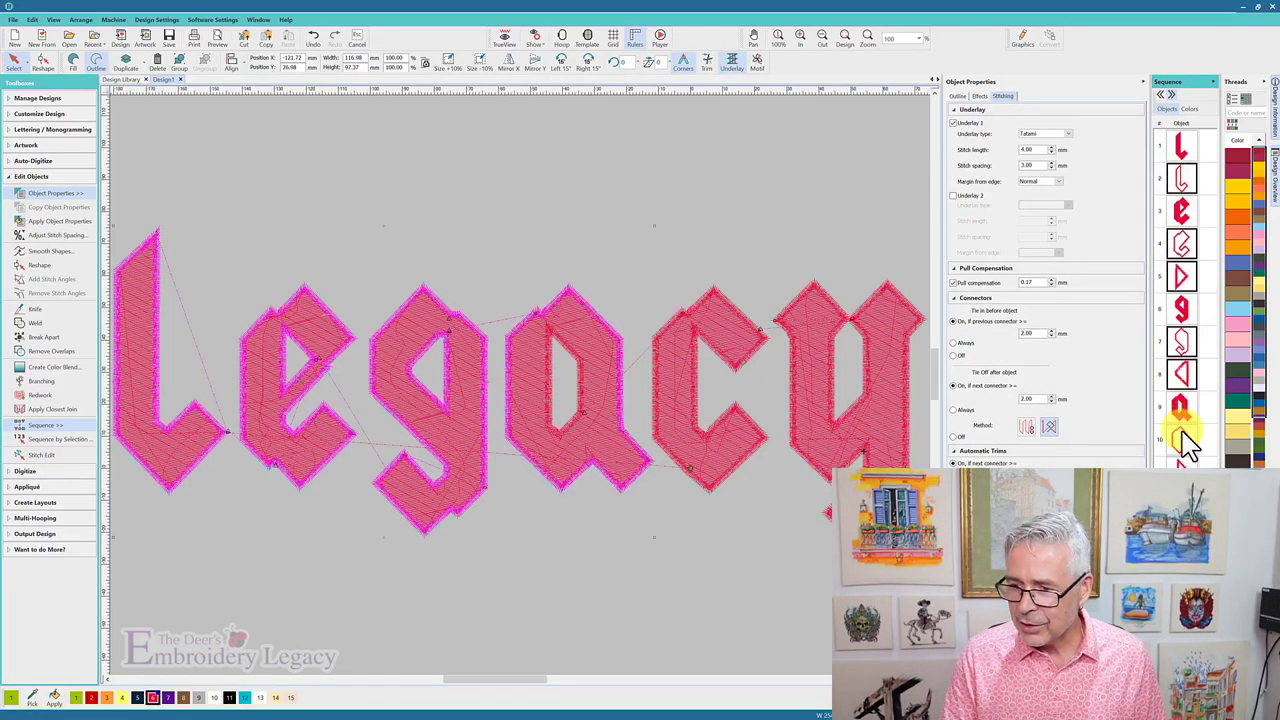
left_click(1182, 440, "ctrl")
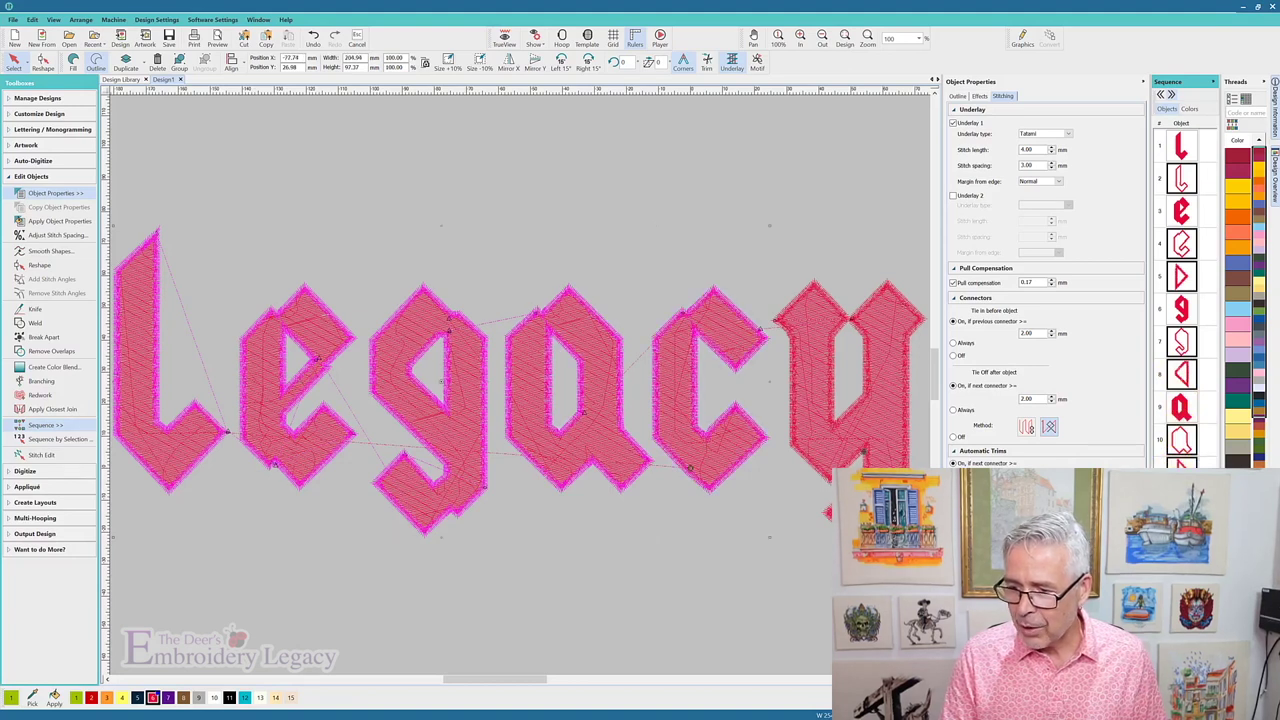
left_click(1182, 470, "ctrl")
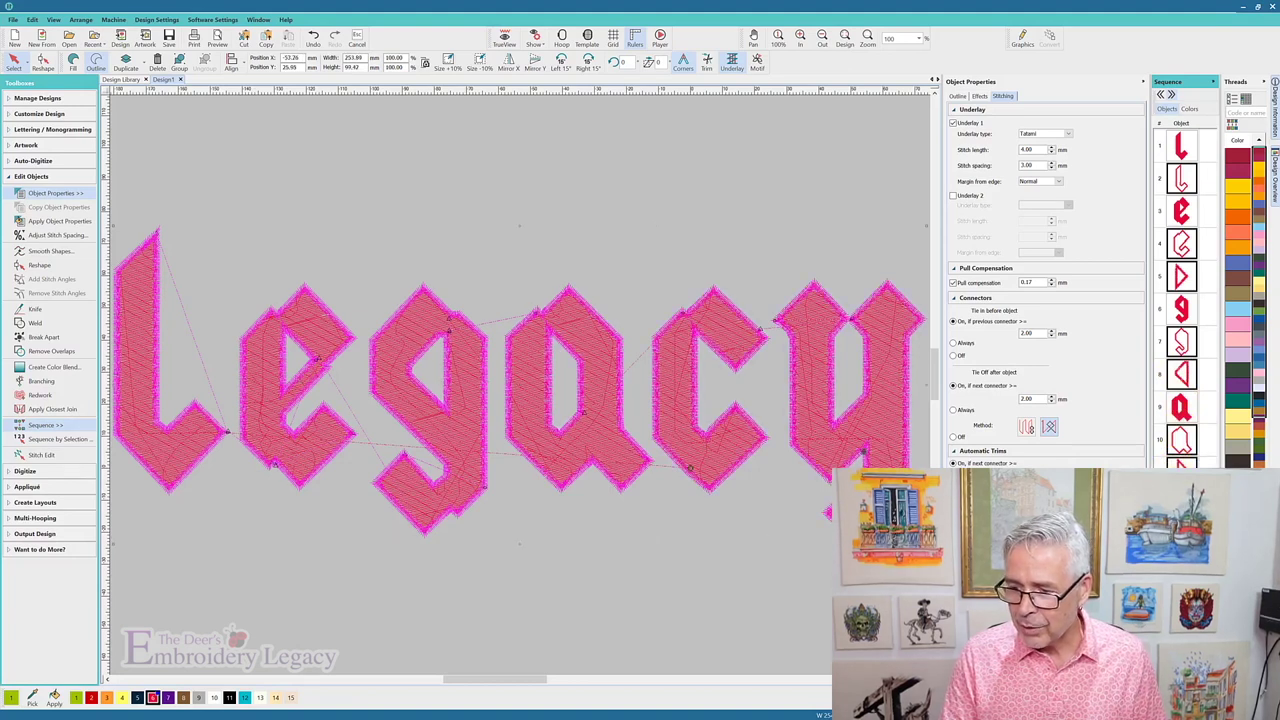
Change the borders' underlay type from Tatami to Edge Run with 2.20 mm stitch length
left_click(1066, 136)
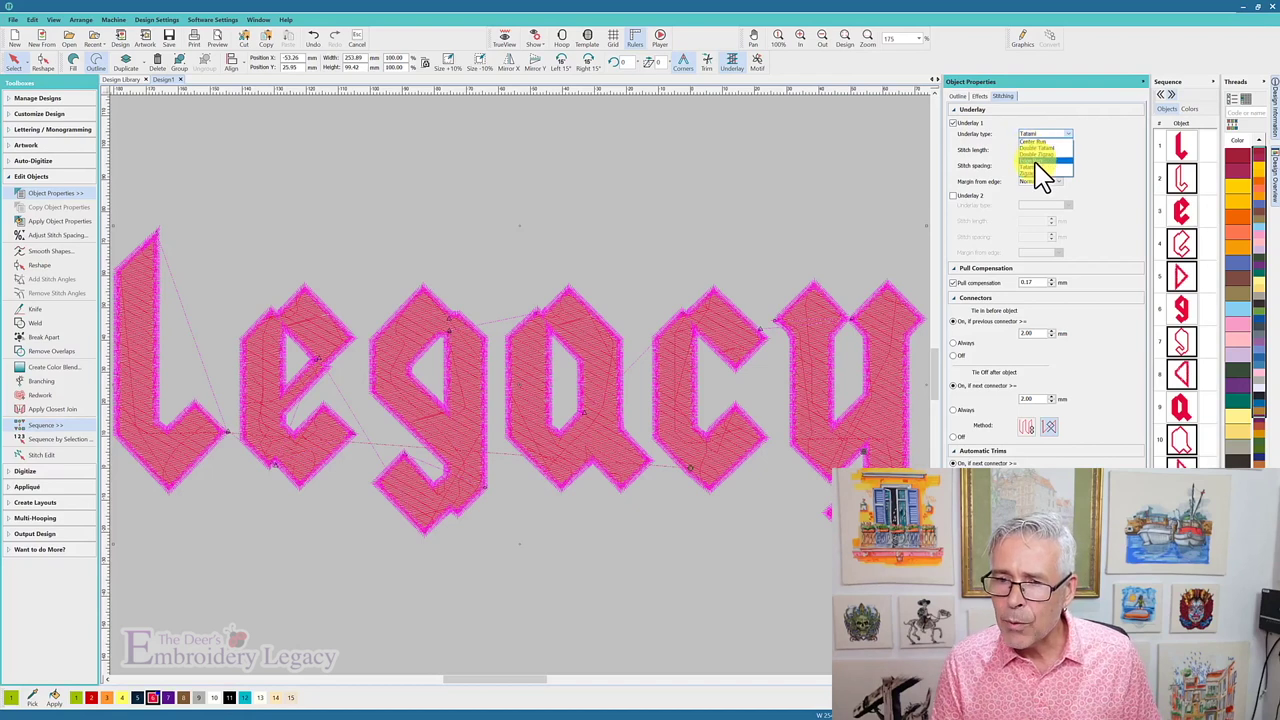
left_click(1036, 161)
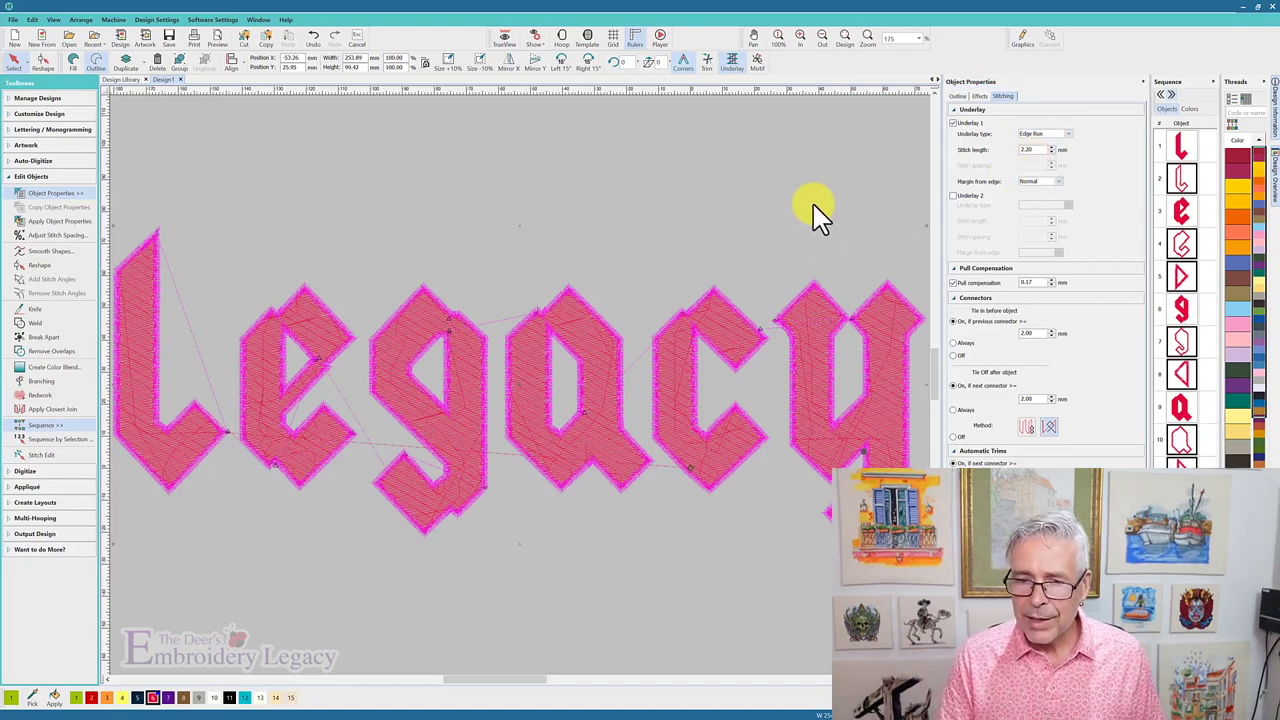
left_click(782, 196)
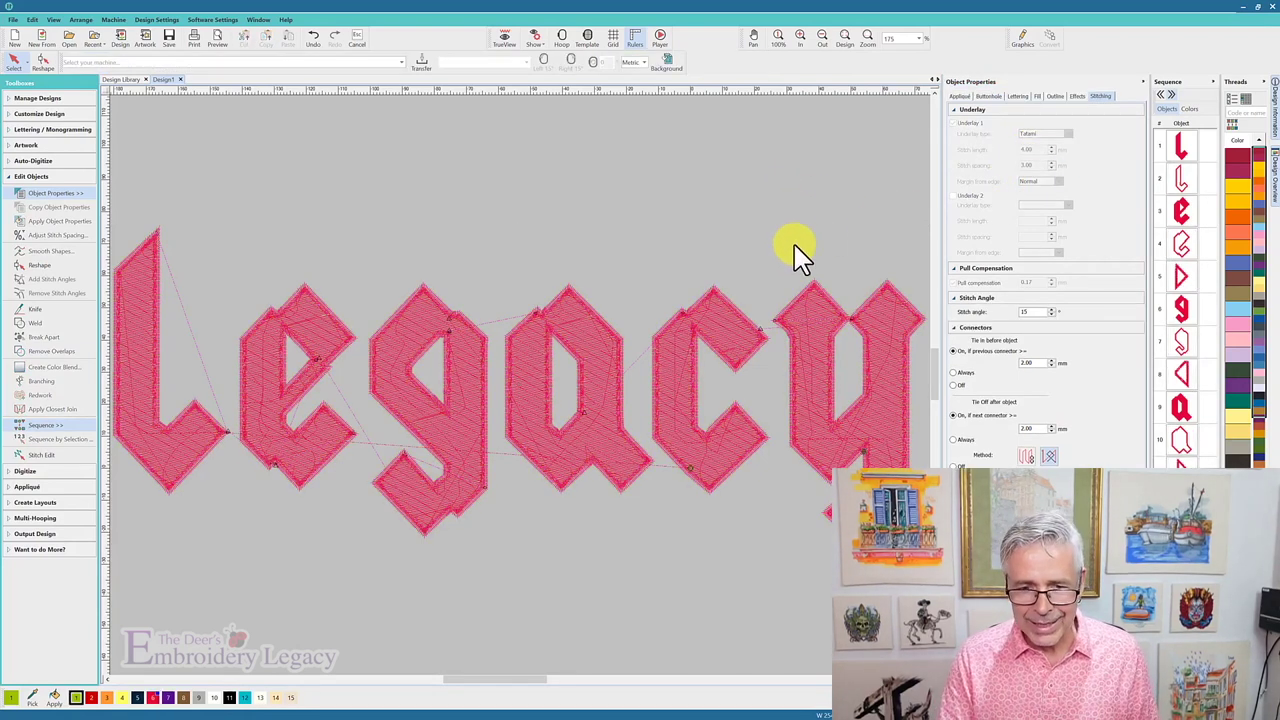